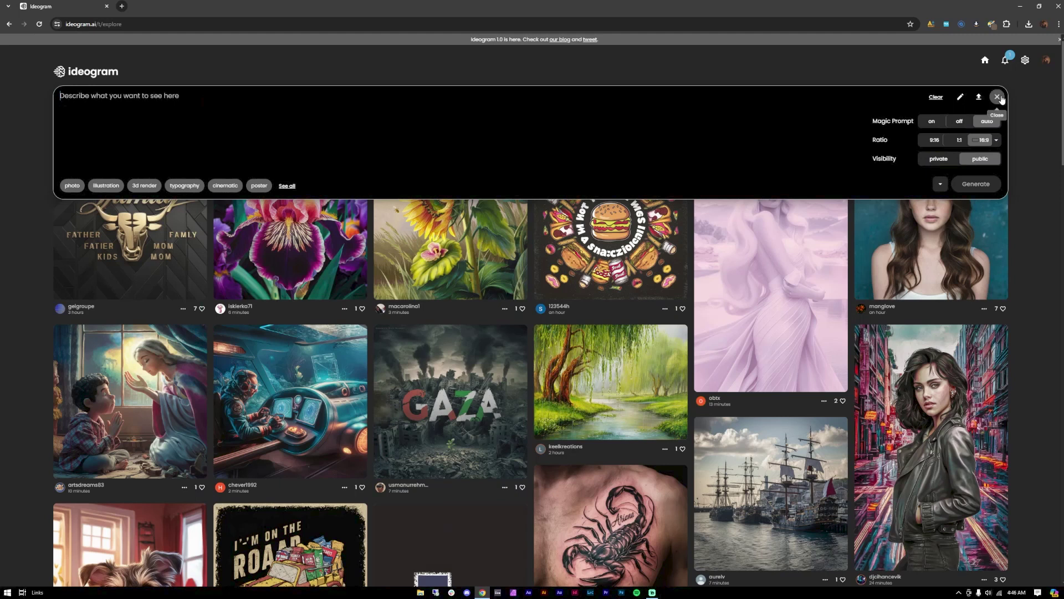
Expand the prompt panel with Magic Prompt, Ratio and Visibility options, and start the 'detective, dark clothes with hat' prompt
{"action": "left_click", "coordinate": [998, 96]}
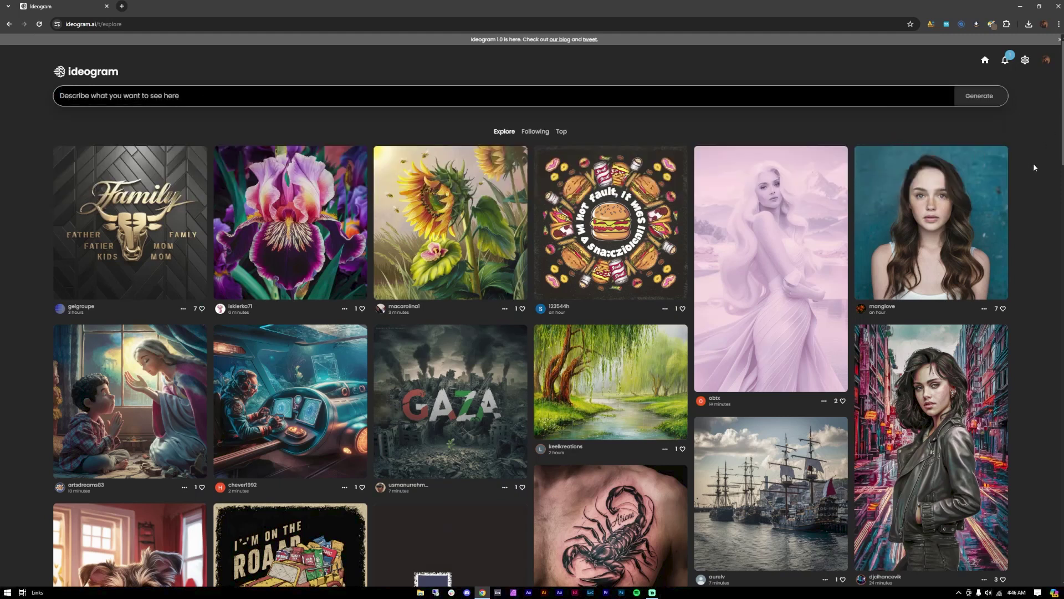
{"action": "left_click", "coordinate": [1005, 101]}
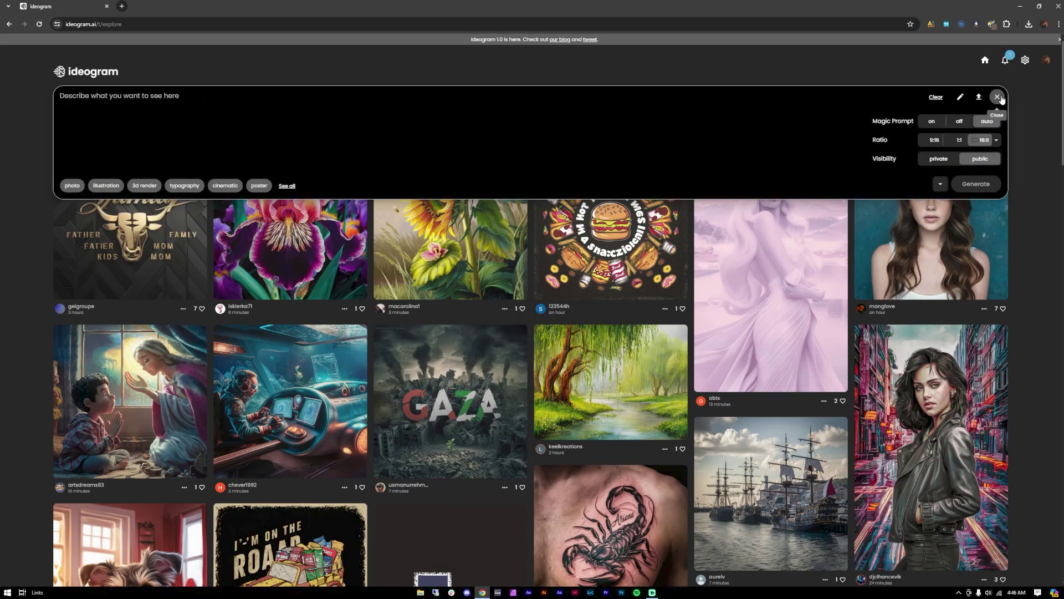
{"action": "left_click", "coordinate": [997, 97]}
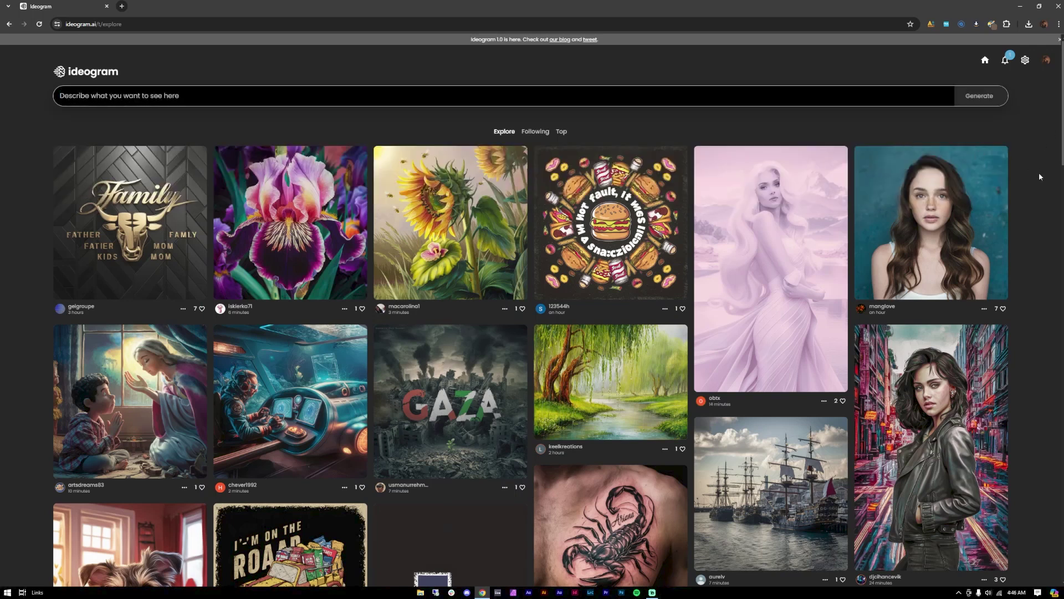
{"action": "left_click", "coordinate": [1004, 101]}
{"action": "left_click", "coordinate": [997, 98]}
{"action": "left_click", "coordinate": [998, 99]}
{"action": "left_click", "coordinate": [998, 100]}
{"action": "left_click", "coordinate": [998, 98]}
{"action": "left_click", "coordinate": [997, 99]}
{"action": "left_click", "coordinate": [998, 99]}
{"action": "left_click", "coordinate": [998, 100]}
{"action": "left_click", "coordinate": [996, 97]}
{"action": "left_click", "coordinate": [996, 97]}
{"action": "left_click", "coordinate": [996, 98]}
{"action": "left_click", "coordinate": [996, 97]}
{"action": "left_click", "coordinate": [996, 98]}
{"action": "left_click", "coordinate": [997, 98]}
{"action": "left_click", "coordinate": [997, 97]}
{"action": "left_click", "coordinate": [996, 97]}
{"action": "left_click", "coordinate": [996, 98]}
{"action": "left_click", "coordinate": [999, 97]}
{"action": "left_click", "coordinate": [1000, 98]}
{"action": "left_click", "coordinate": [1000, 98]}
{"action": "left_click", "coordinate": [997, 98]}
{"action": "left_click", "coordinate": [1000, 97]}
{"action": "left_click", "coordinate": [998, 98]}
{"action": "left_click", "coordinate": [999, 97]}
{"action": "left_click", "coordinate": [998, 97]}
{"action": "left_click", "coordinate": [998, 98]}
{"action": "left_click", "coordinate": [998, 97]}
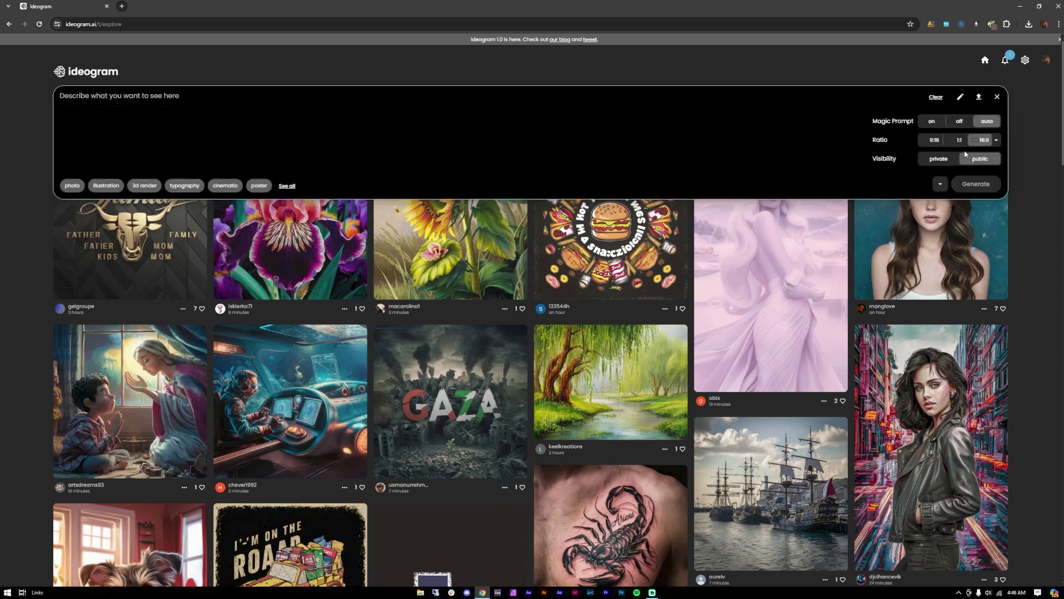
{"action": "left_click", "coordinate": [1008, 102]}
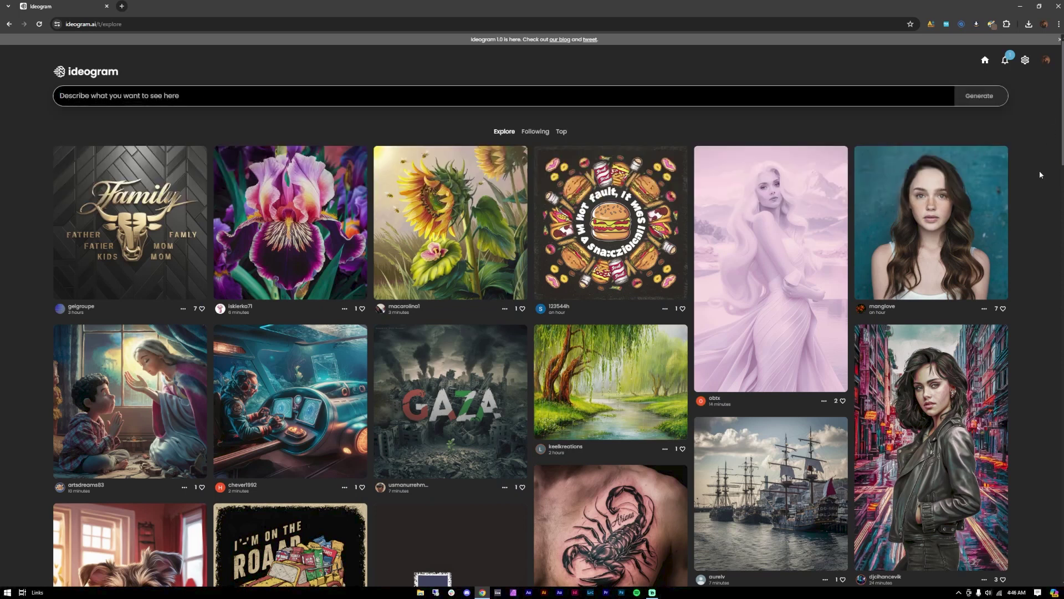
{"action": "left_click", "coordinate": [1000, 98]}
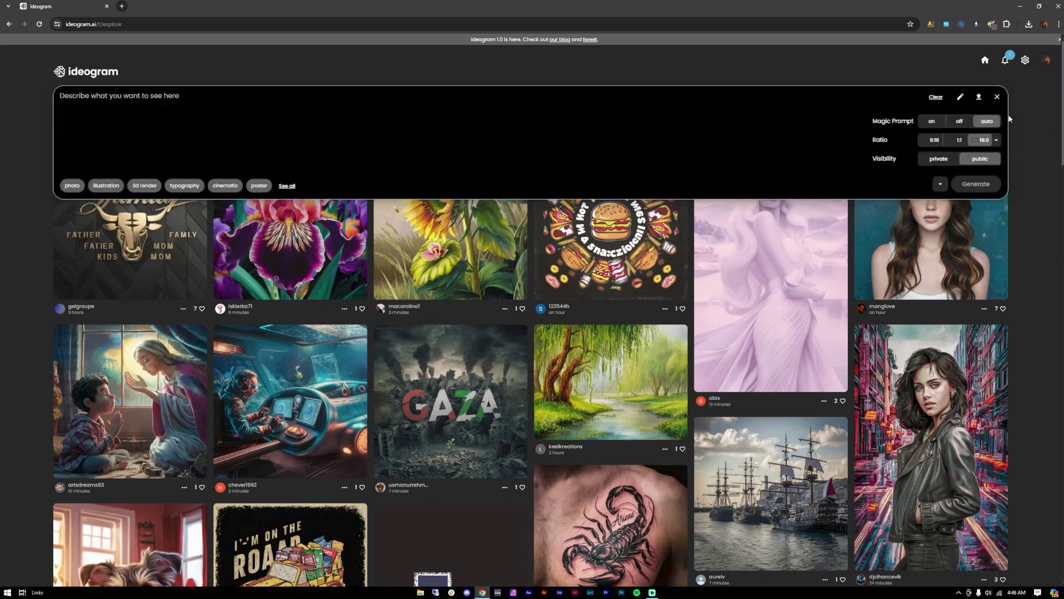
{"action": "left_click", "coordinate": [998, 98]}
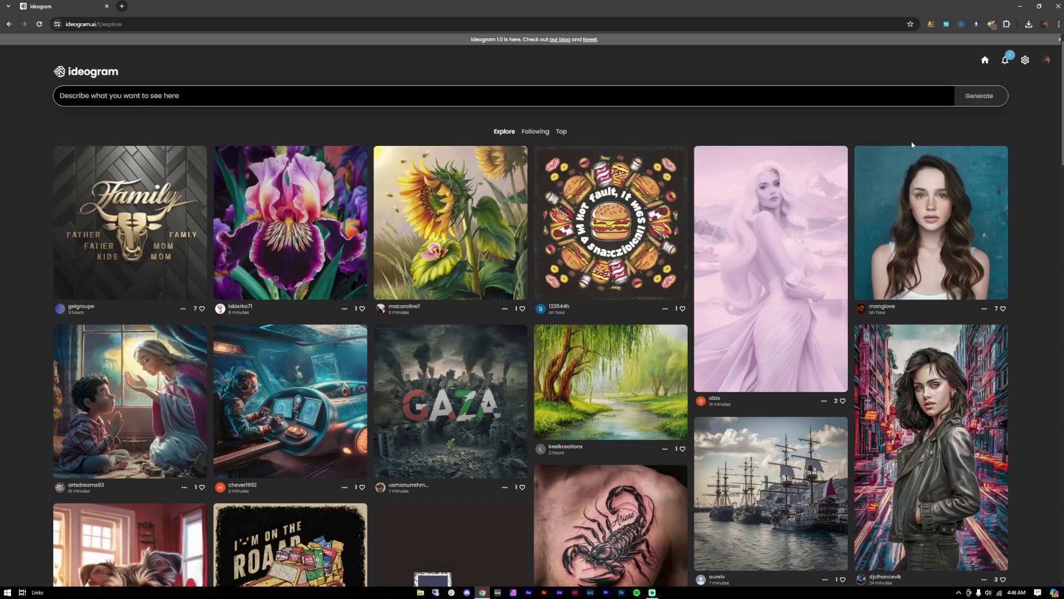
{"action": "left_click", "coordinate": [998, 97]}
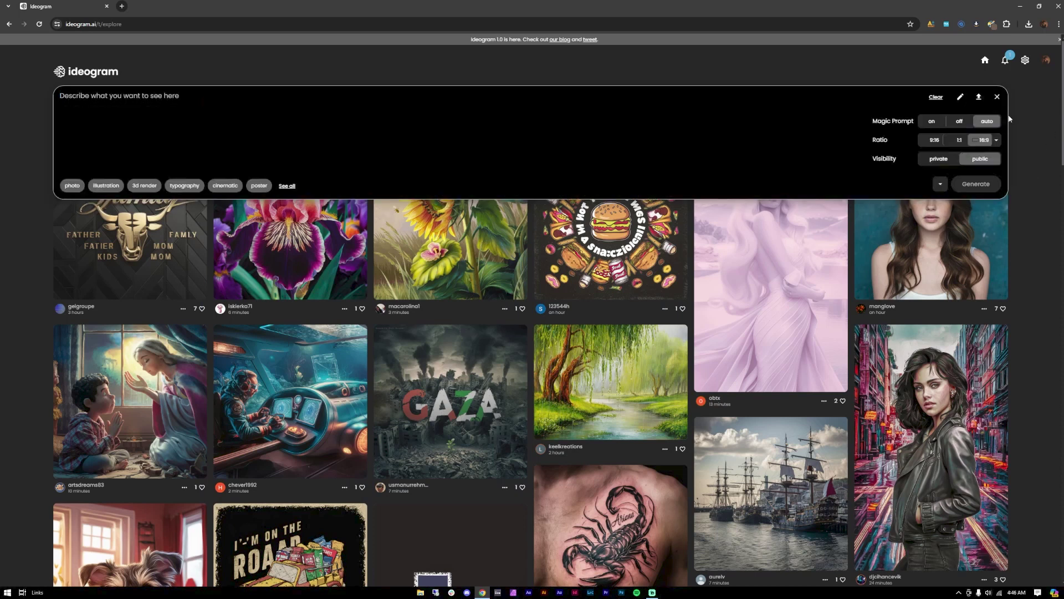
{"action": "left_click", "coordinate": [997, 98]}
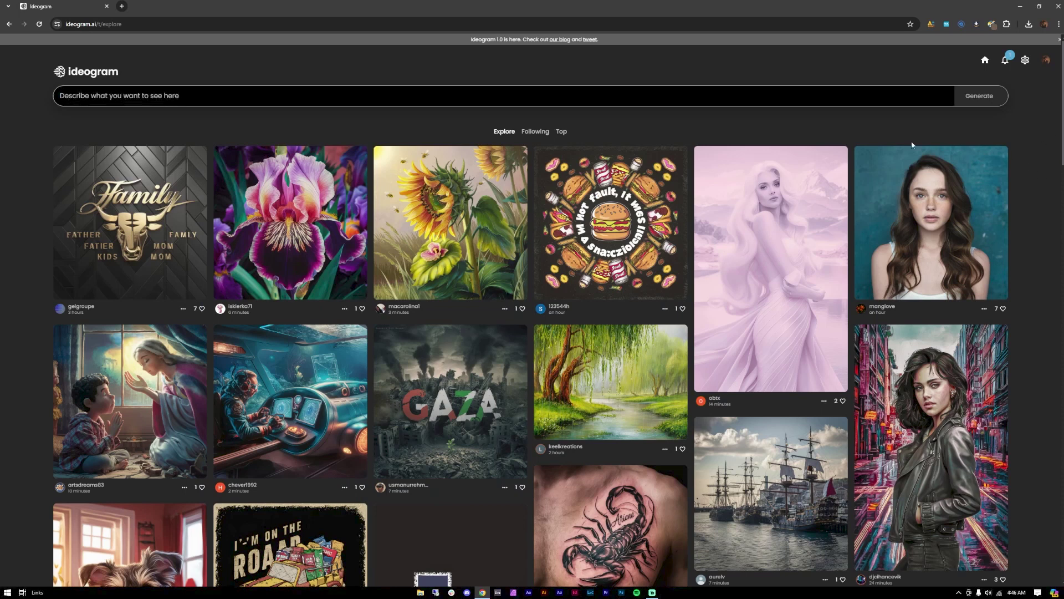
{"action": "left_click", "coordinate": [996, 97]}
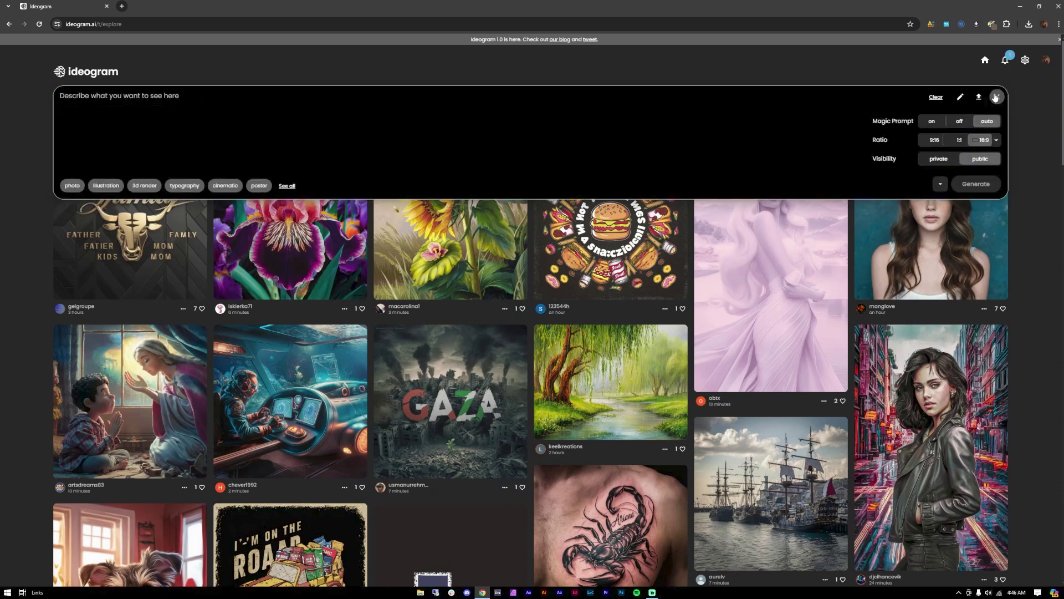
{"action": "left_click", "coordinate": [997, 97]}
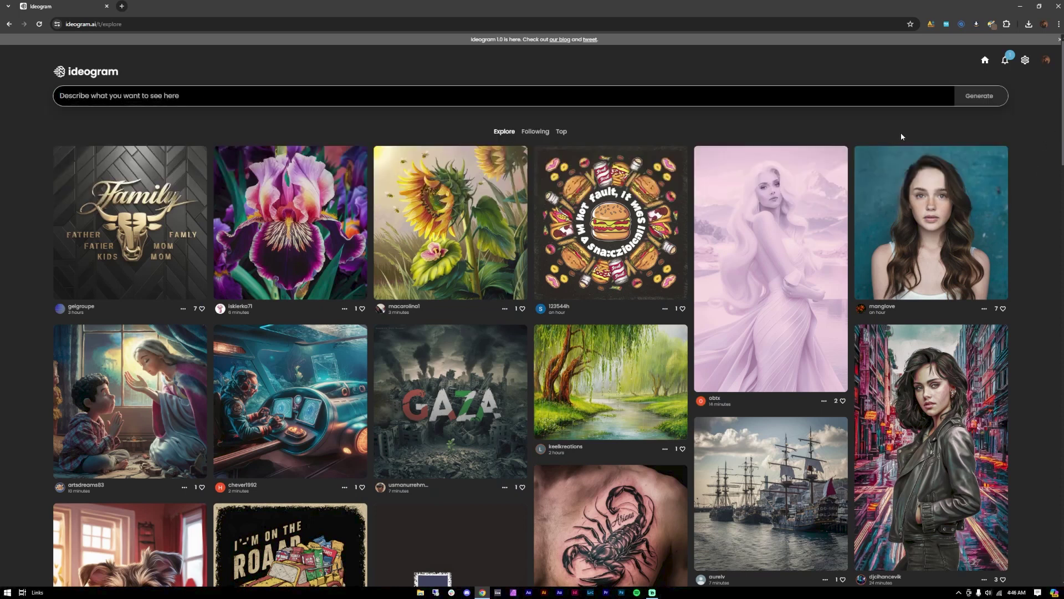
{"action": "left_click", "coordinate": [996, 97]}
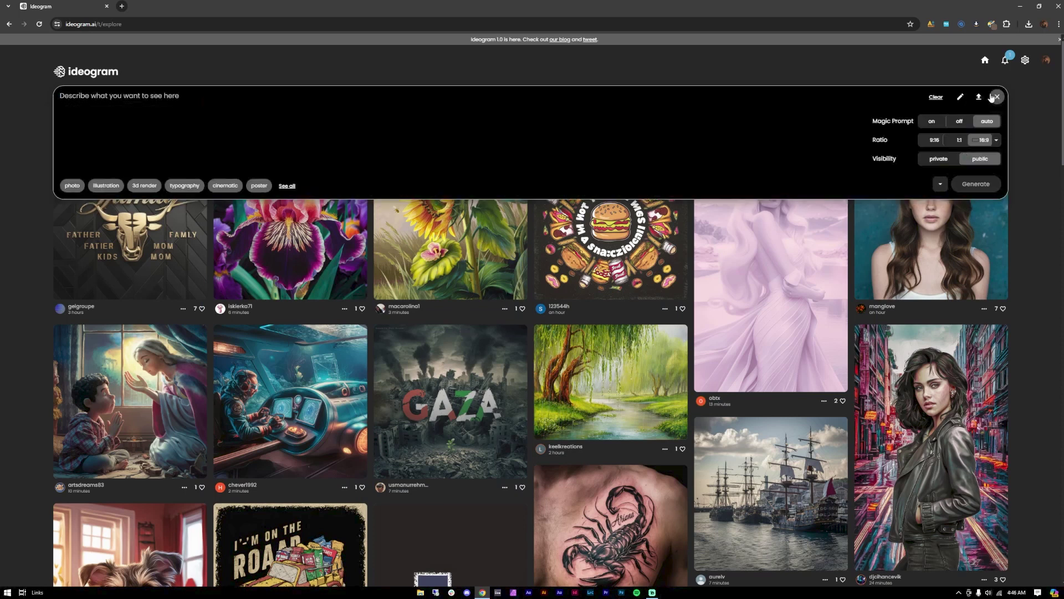
{"action": "left_click", "coordinate": [996, 97]}
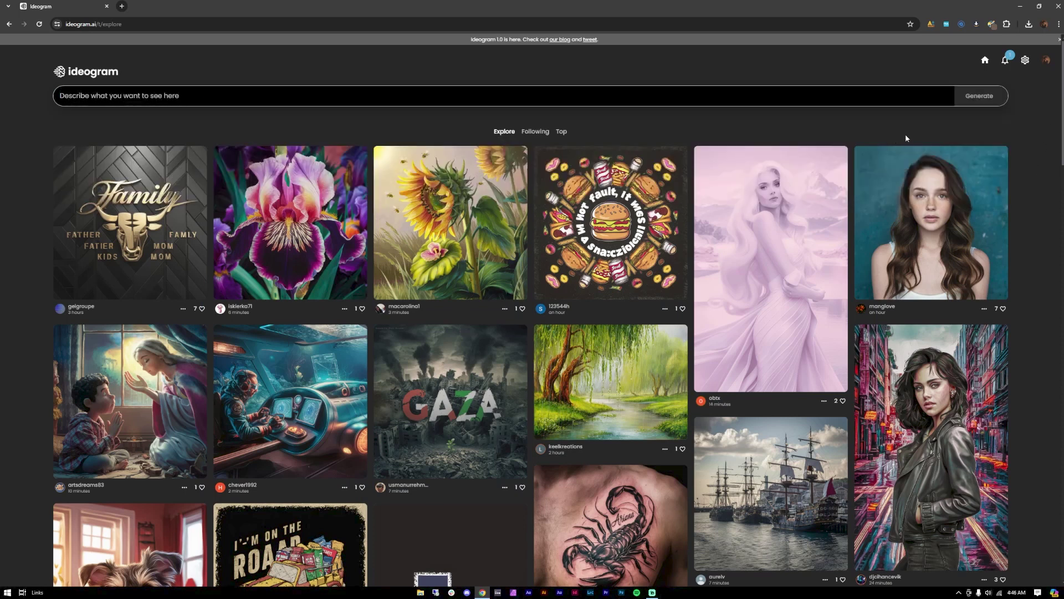
{"action": "type", "text": "detective,"}
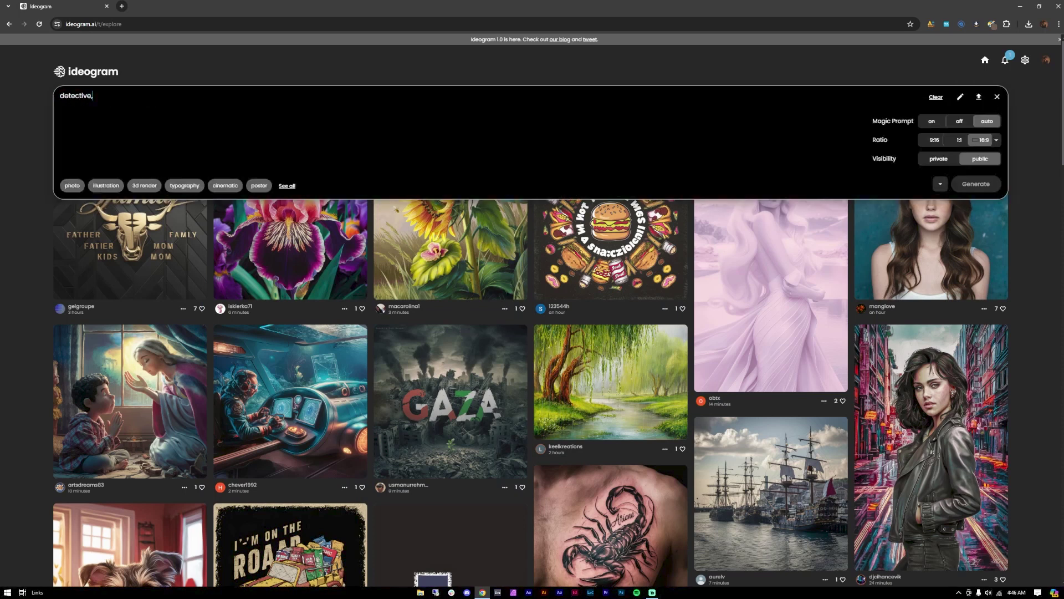
{"action": "type", "text": " dark clothes with hat, comic style, cross etchi"}
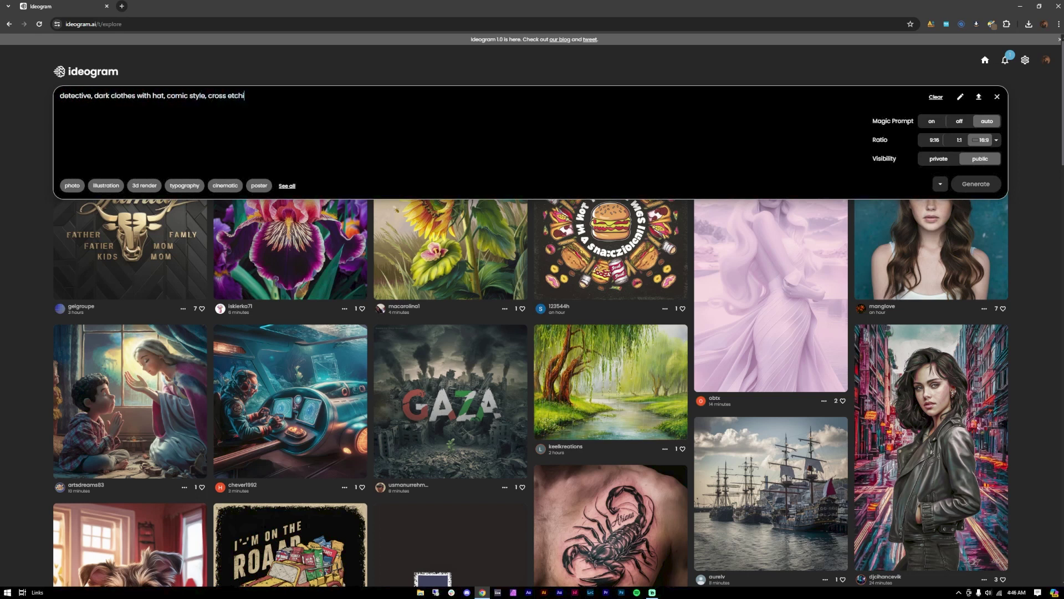
{"action": "type", "text": "ng, lamp post light, pronoun"}
Finish the detective prompt with 'pronounced shadows and highlights', confirm the 16:9 ratio, and generate
{"action": "key", "text": "BackSpace"}
{"action": "key", "text": "BackSpace"}
{"action": "key", "text": "BackSpace"}
{"action": "key", "text": "BackSpace"}
{"action": "key", "text": "BackSpace"}
{"action": "key", "text": "BackSpace"}
{"action": "key", "text": "BackSpace"}
{"action": "type", "text": "pronounced shadows "}
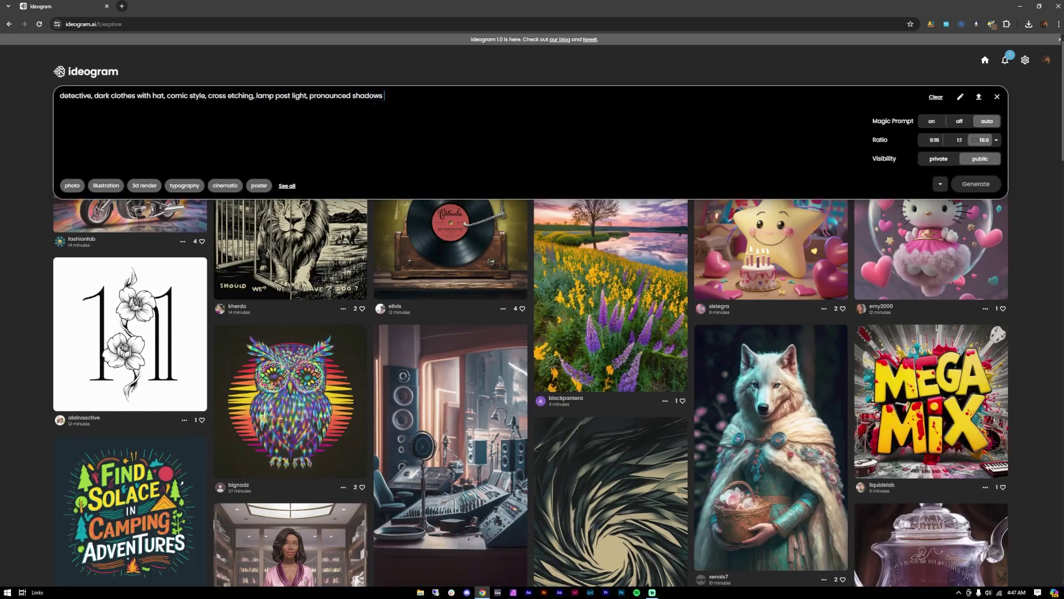
{"action": "type", "text": "and highlights"}
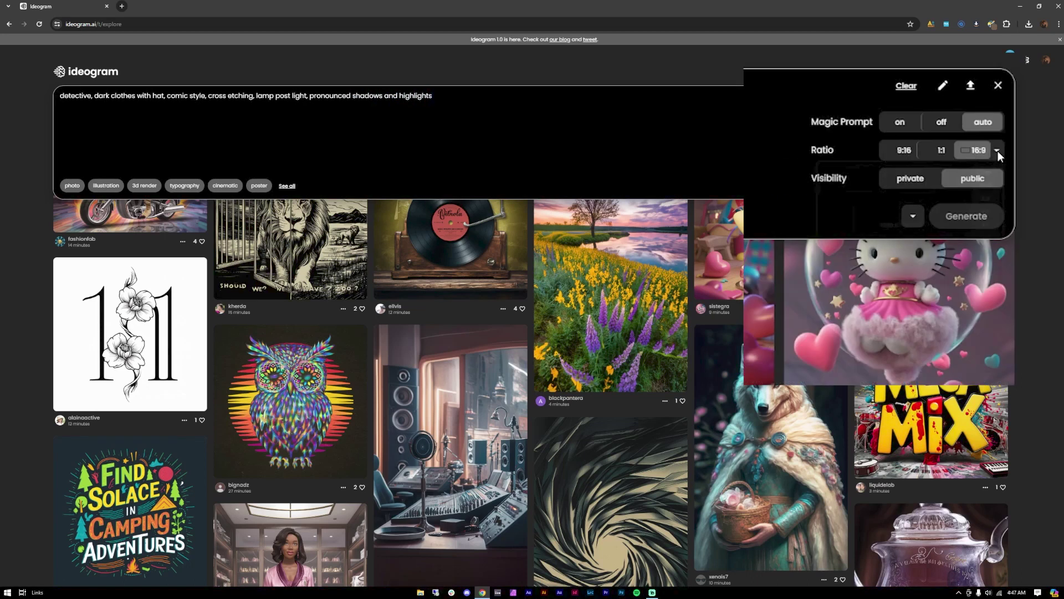
{"action": "left_click", "coordinate": [998, 151]}
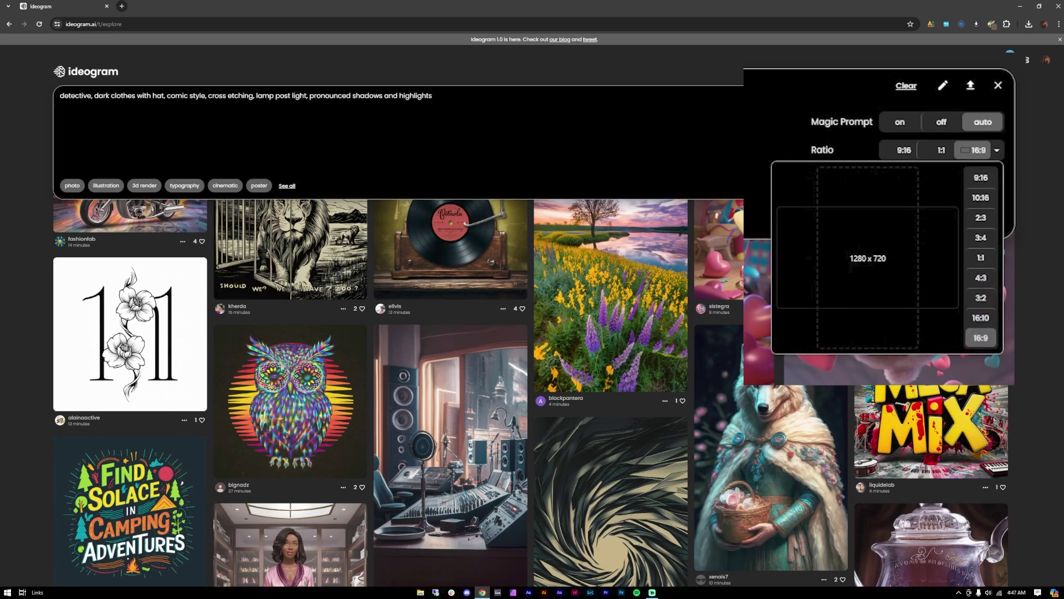
{"action": "left_click", "coordinate": [975, 182]}
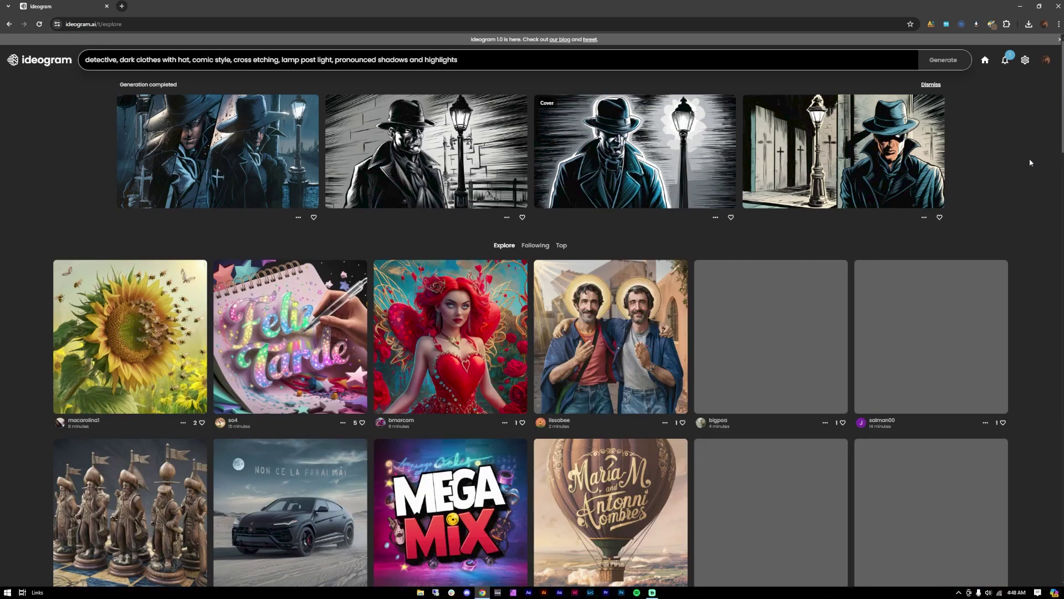
Open the first detective image and browse the black-and-white, blue-toned and fourth variations
{"action": "left_click", "coordinate": [184, 145]}
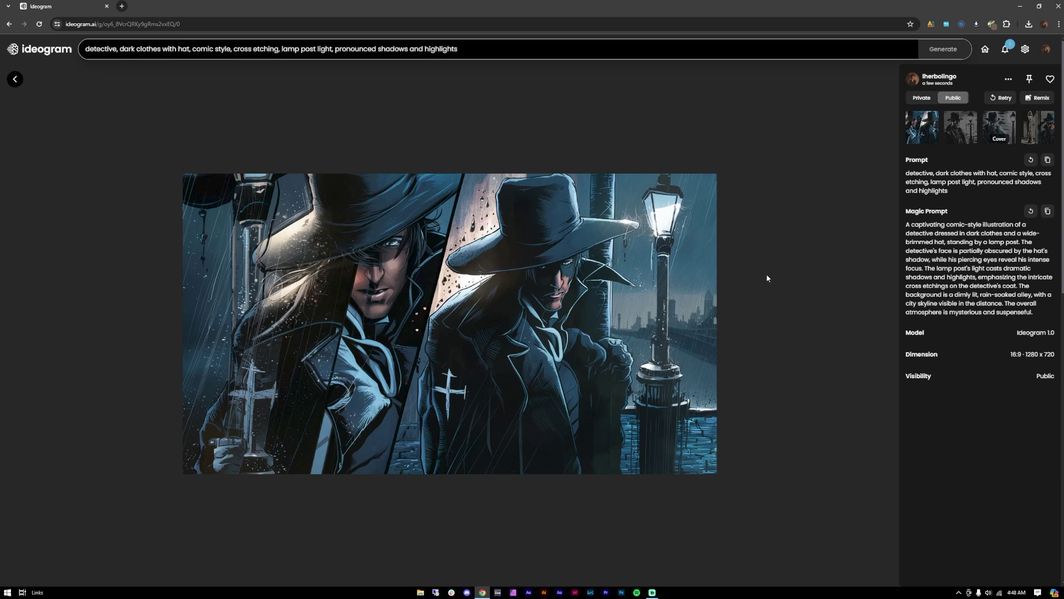
{"action": "left_click", "coordinate": [956, 136]}
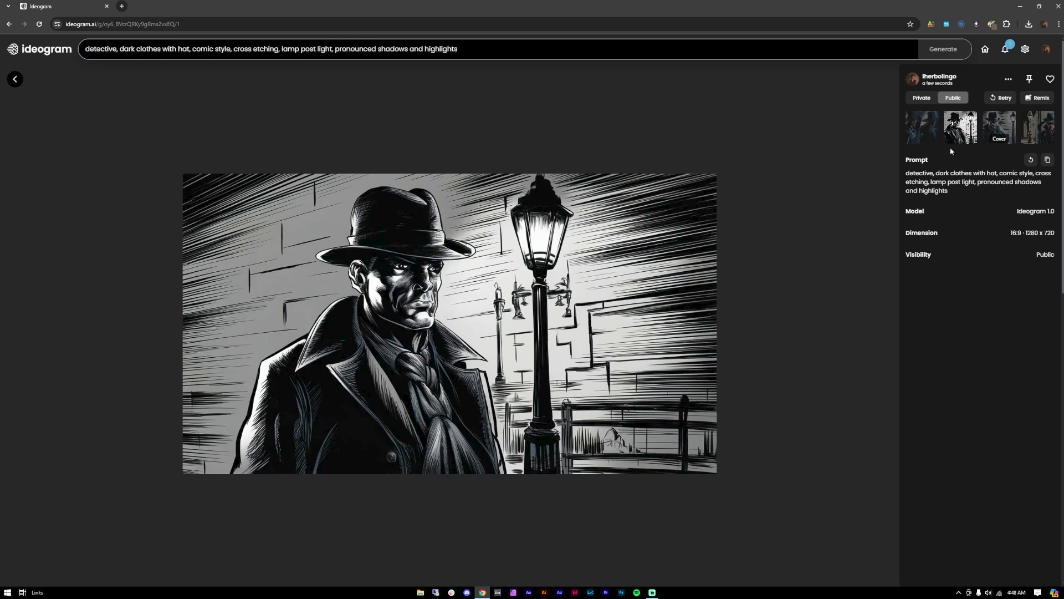
{"action": "left_click", "coordinate": [1008, 122]}
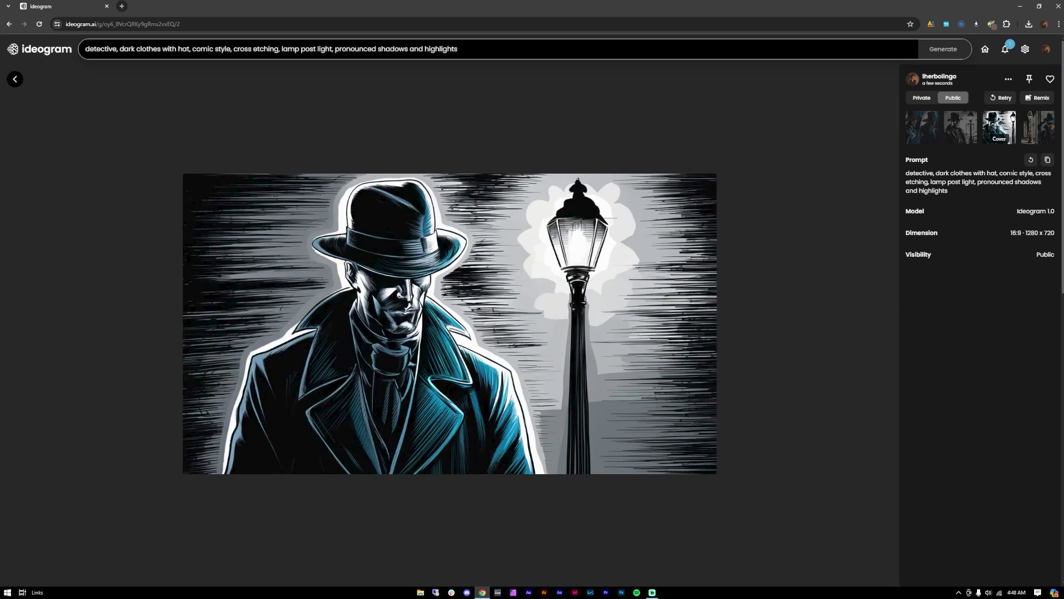
{"action": "left_click", "coordinate": [1031, 131]}
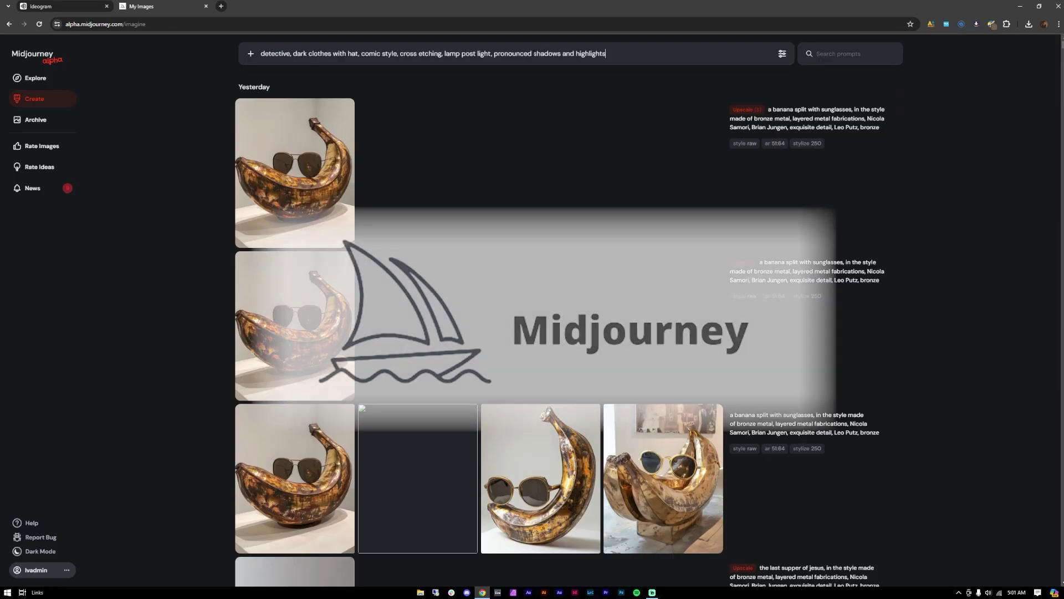
{"action": "left_click", "coordinate": [782, 54]}
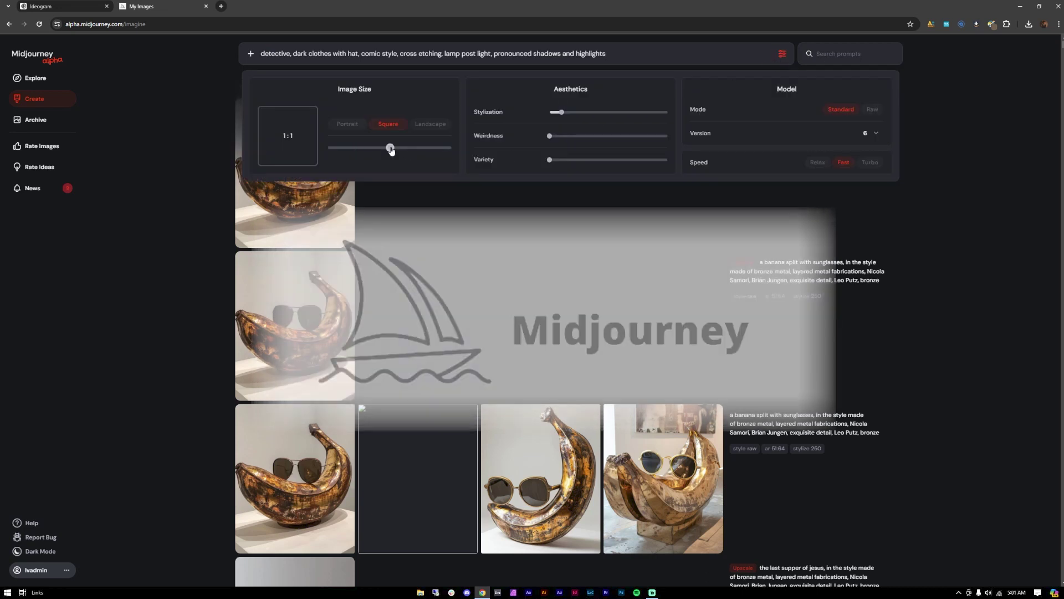
Set Midjourney's image shape to 16:9 and submit the detective prompt
{"action": "left_click_drag", "start_coordinate": [390, 148], "coordinate": [438, 147]}
{"action": "left_click", "coordinate": [725, 56]}
{"action": "key", "text": "Return"}
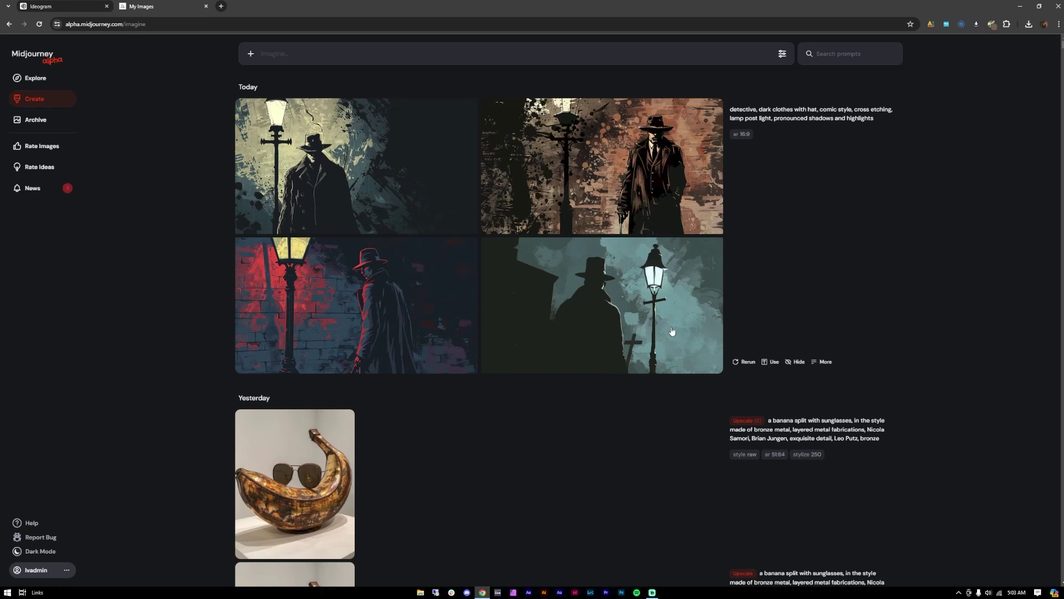
Compare the four detective variants, favourite the lamp-post silhouette, and view it full-size
{"action": "left_click", "coordinate": [413, 169]}
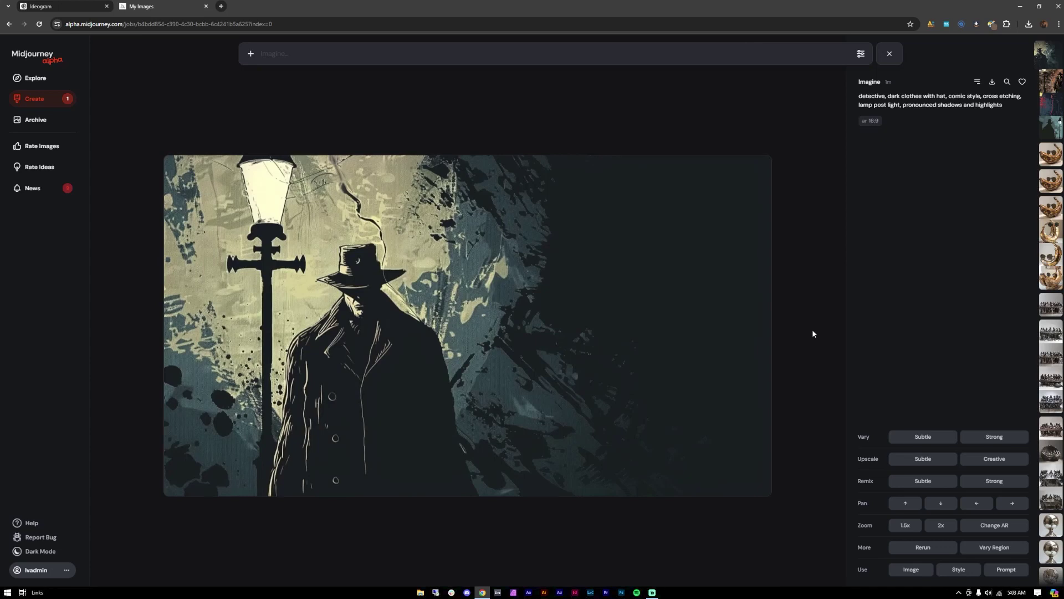
{"action": "left_click", "coordinate": [1055, 91]}
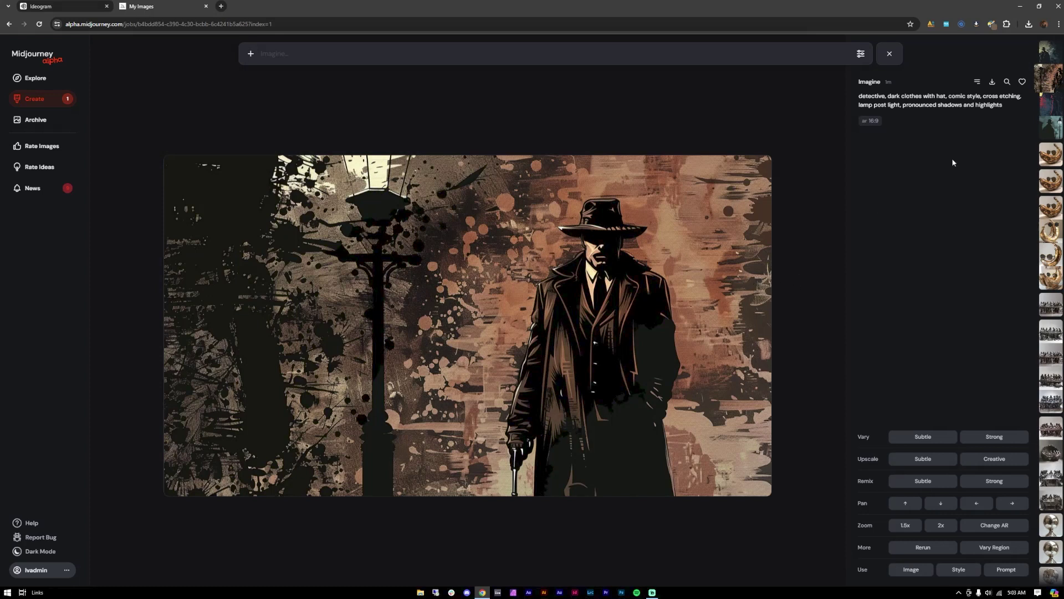
{"action": "key", "text": "Right"}
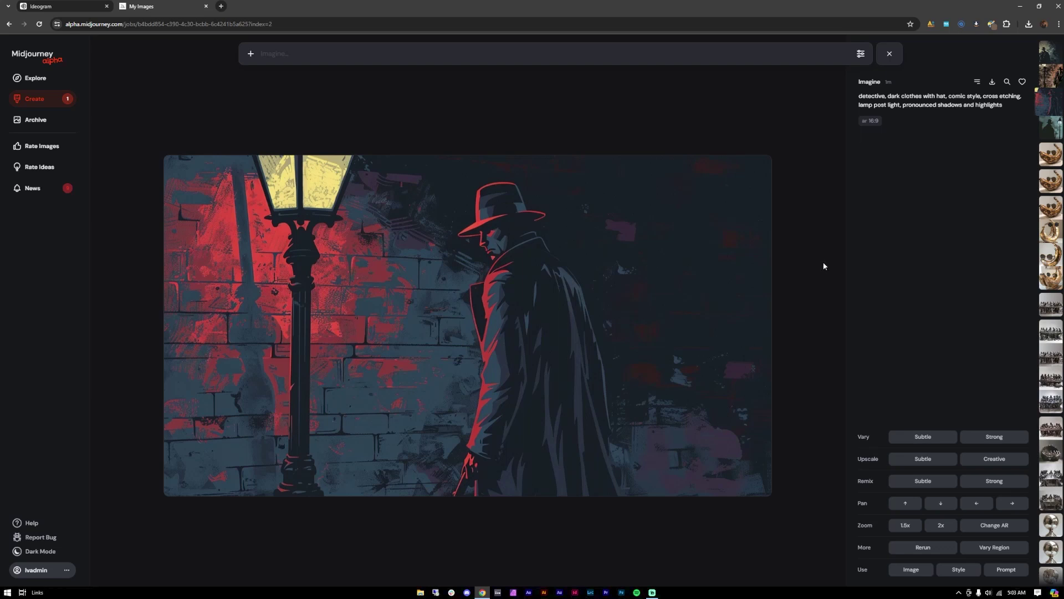
{"action": "left_click", "coordinate": [1046, 129]}
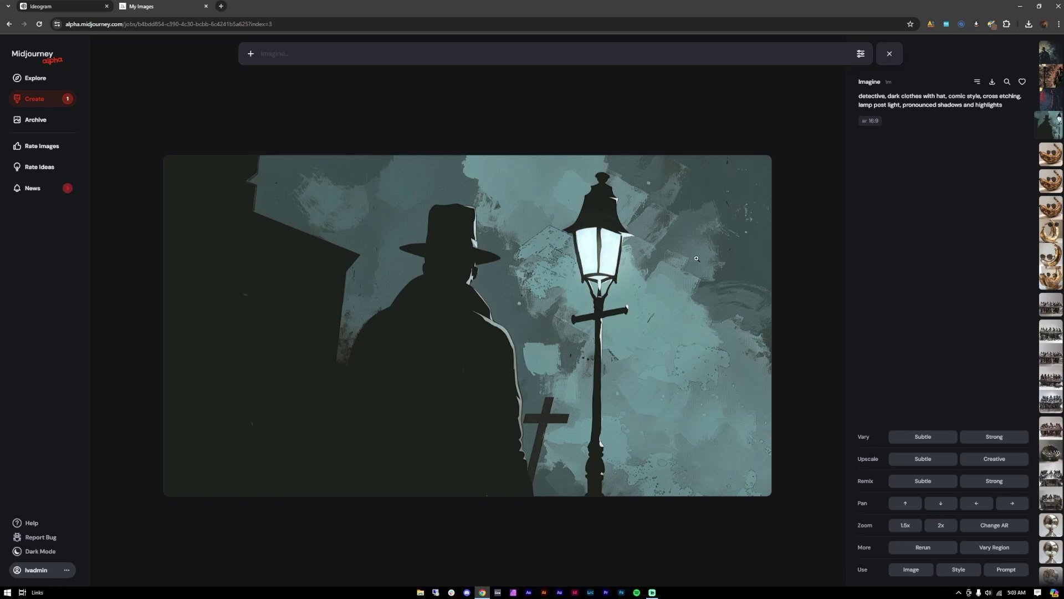
{"action": "left_click", "coordinate": [1051, 53]}
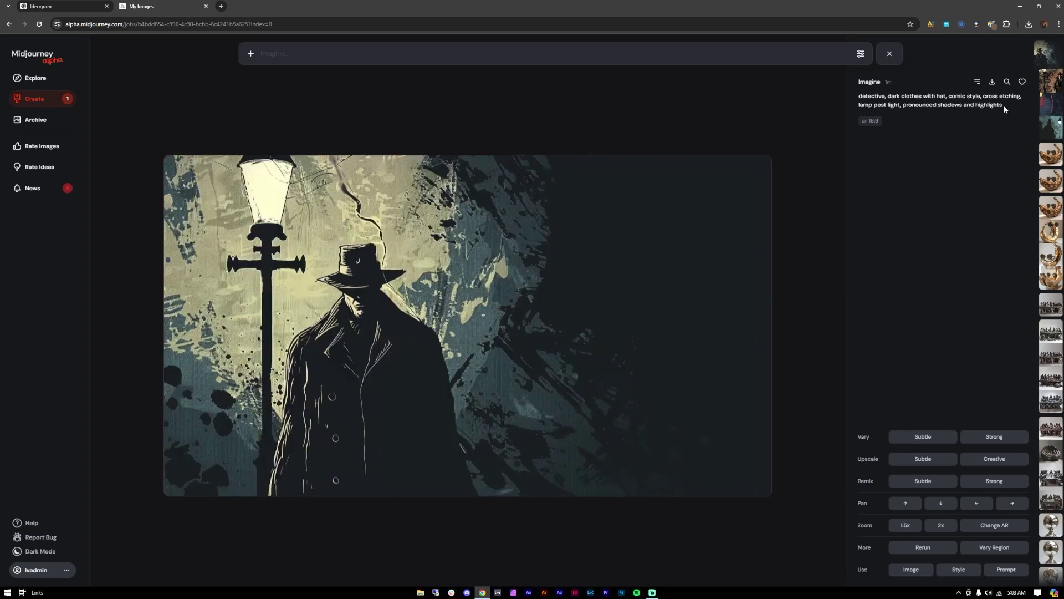
{"action": "left_click", "coordinate": [1049, 129]}
{"action": "left_click", "coordinate": [1022, 81]}
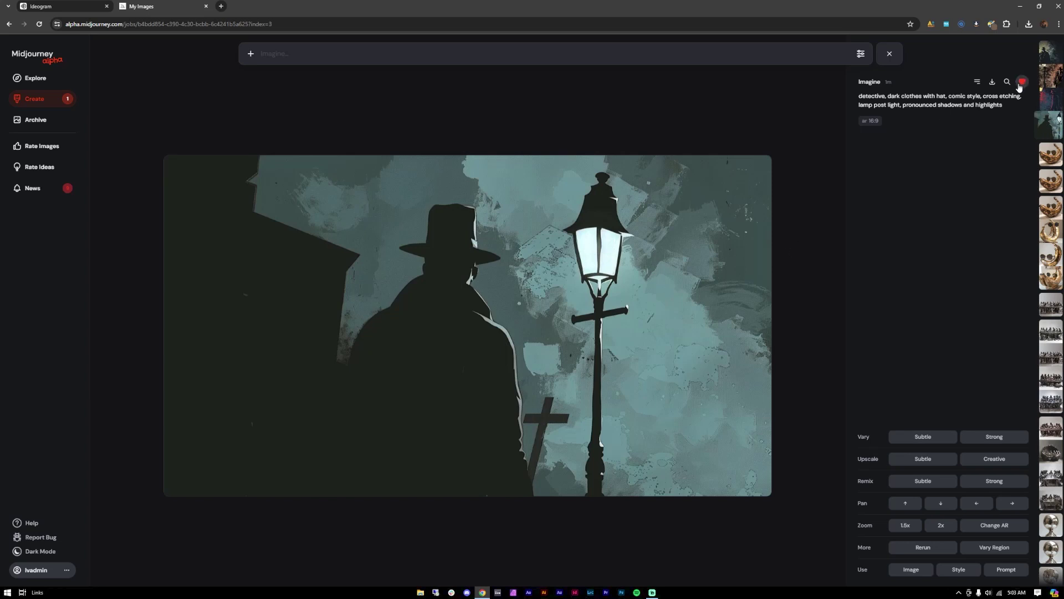
{"action": "left_click", "coordinate": [692, 219]}
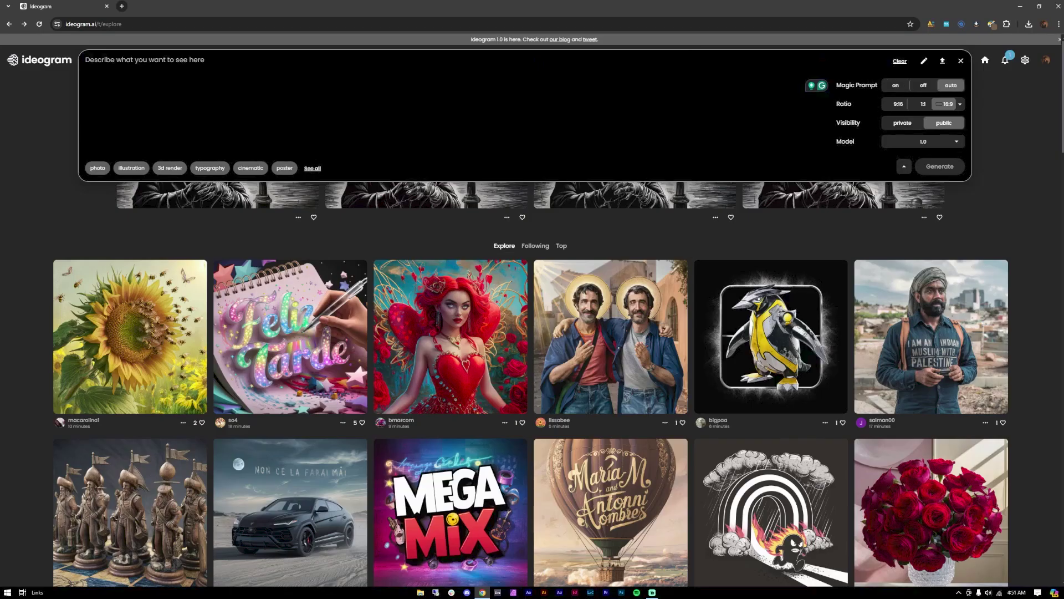
Write the hyperrealistic jumping-man prompt with green t-shirt, snowy background and happy expression, then generate
{"action": "type", "text": "hyper"}
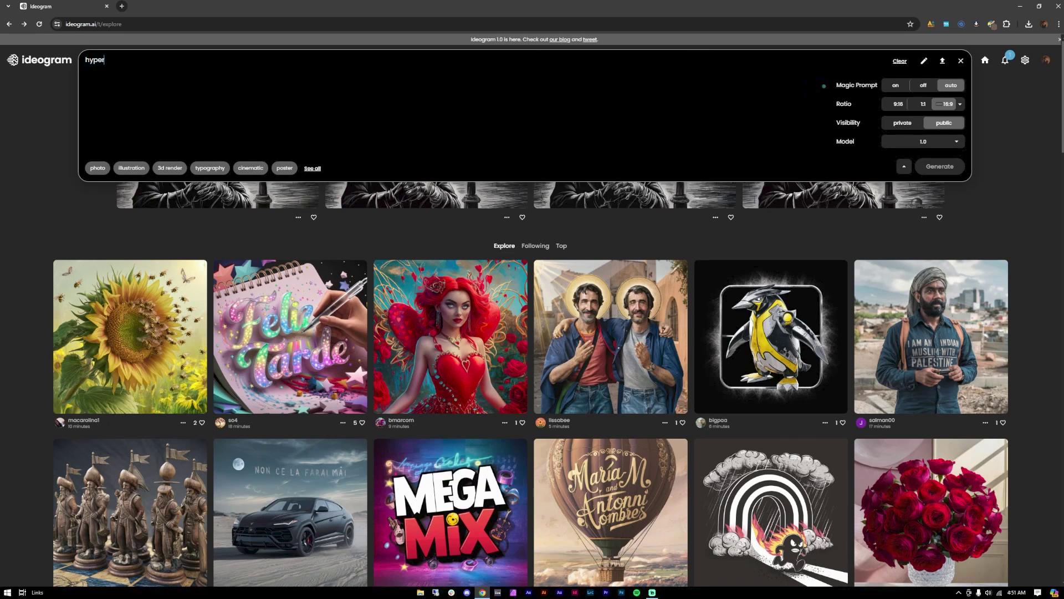
{"action": "type", "text": "realistic, m"}
{"action": "type", "text": "g towards ice cold water,"}
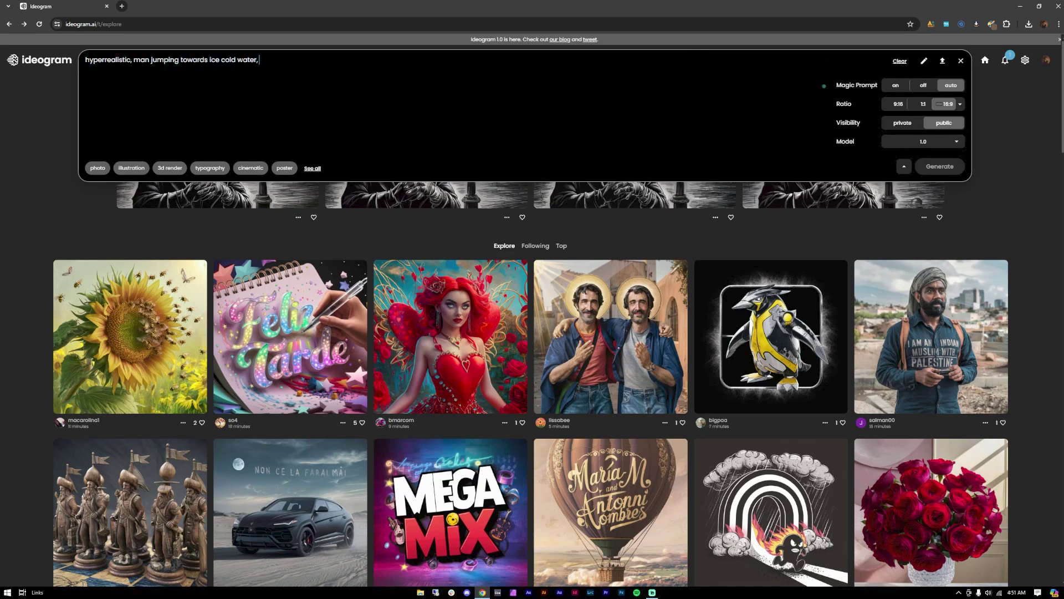
{"action": "type", "text": " green"}
{"action": "key", "text": "BackSpace"}
{"action": "key", "text": "BackSpace"}
{"action": "key", "text": "BackSpace"}
{"action": "key", "text": "BackSpace"}
{"action": "key", "text": "BackSpace"}
{"action": "type", "text": "wearing a green tshi"}
{"action": "key", "text": "BackSpace"}
{"action": "key", "text": "BackSpace"}
{"action": "key", "text": "BackSpace"}
{"action": "type", "text": "-shirt, snowy background,"}
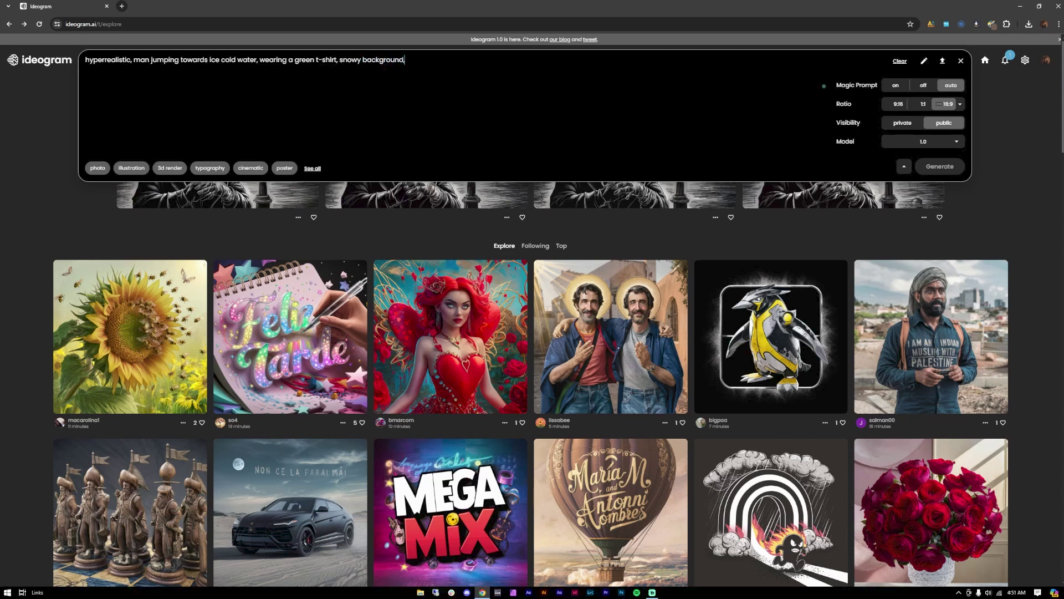
{"action": "type", "text": " happy expression"}
{"action": "left_click", "coordinate": [945, 166]}
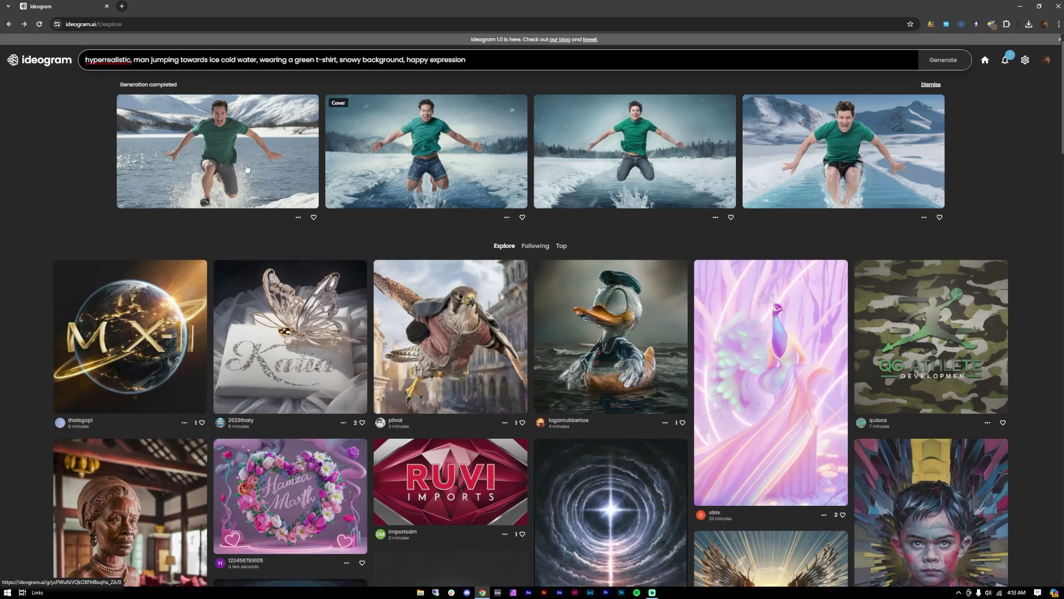
{"action": "left_click", "coordinate": [222, 150]}
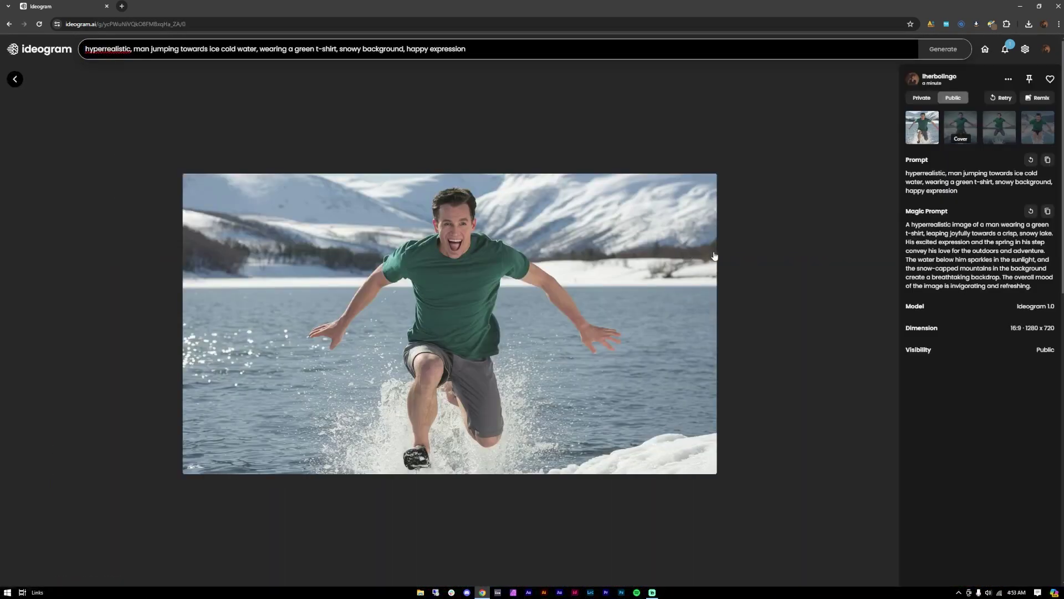
{"action": "left_click", "coordinate": [965, 121]}
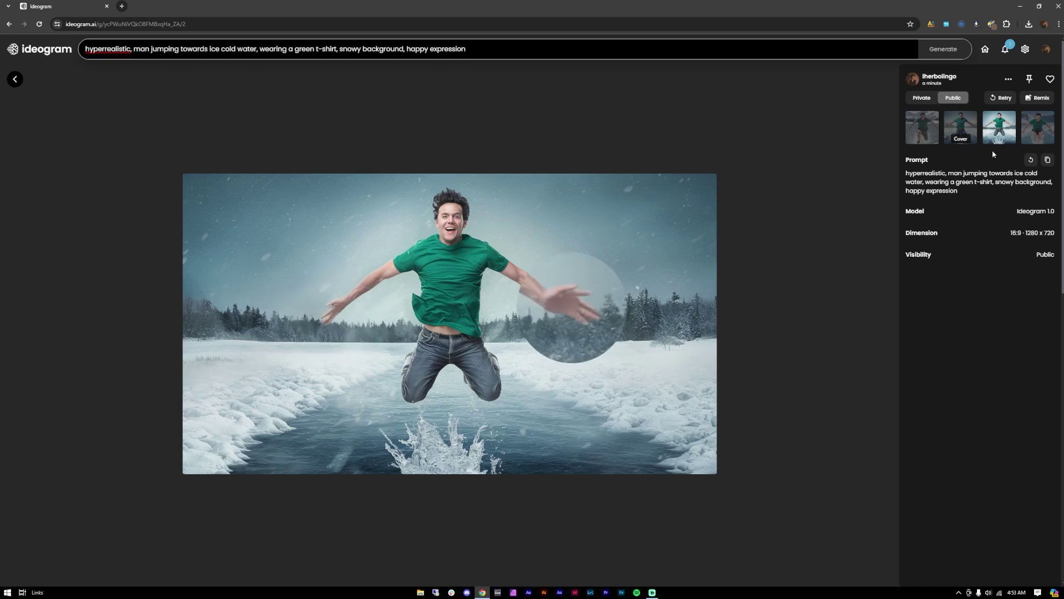
{"action": "left_click", "coordinate": [1040, 129]}
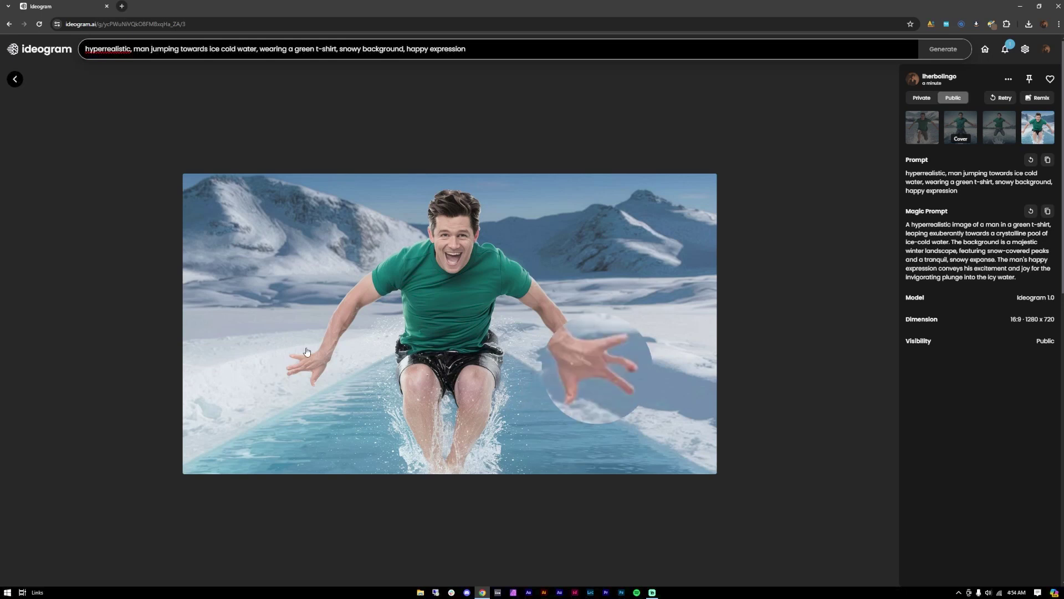
{"action": "left_click", "coordinate": [818, 225]}
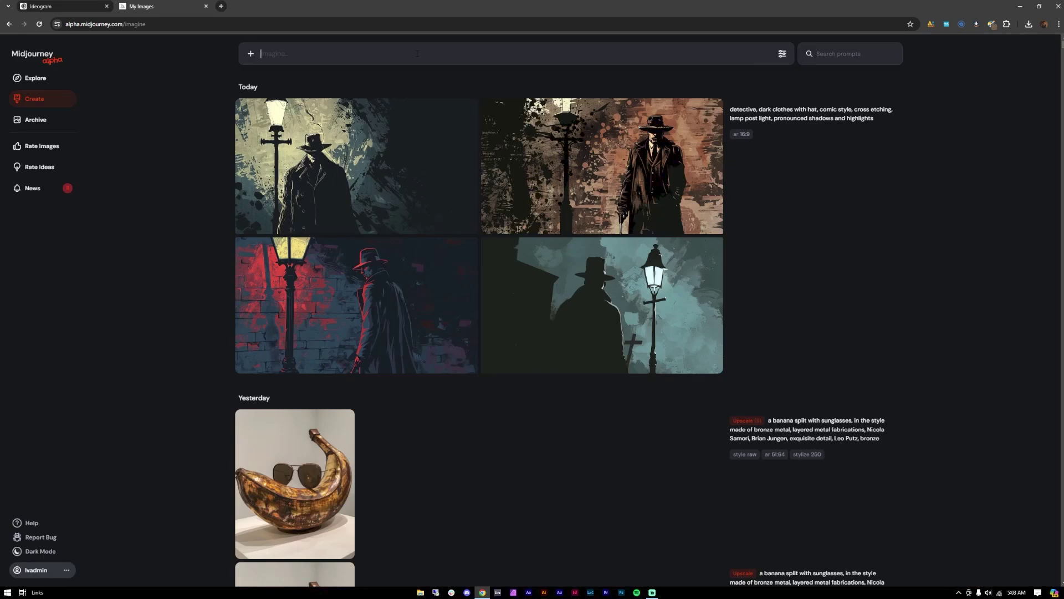
Paste the jumping-man prompt into Midjourney, confirm 16:9 settings, and submit it
{"action": "type", "text": "hyperrealistic, man jumping towards ice cold water, wearing a green t-shirt, snowy background, happy expression"}
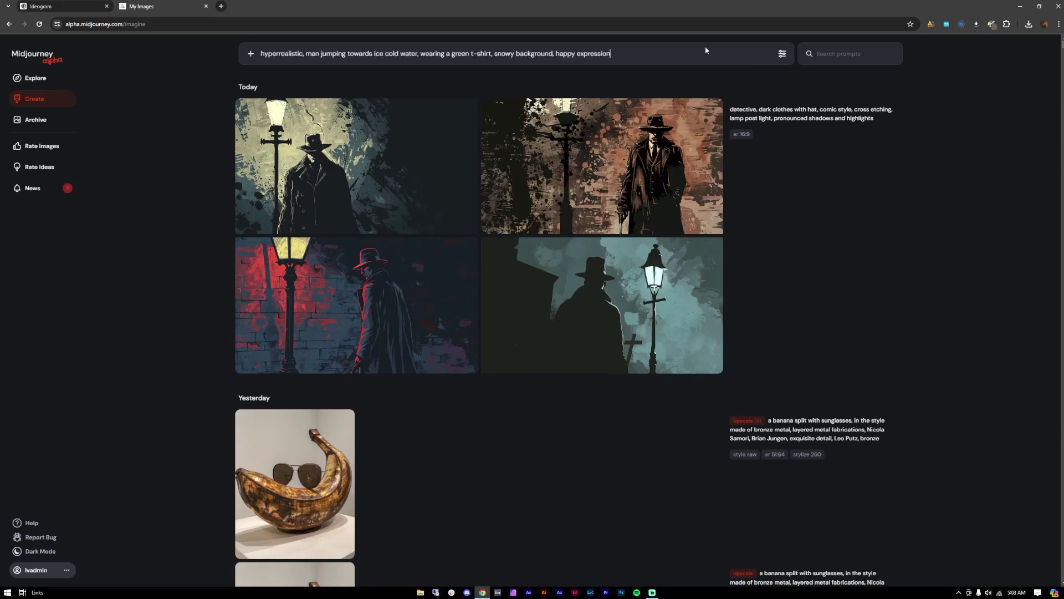
{"action": "left_click", "coordinate": [781, 54]}
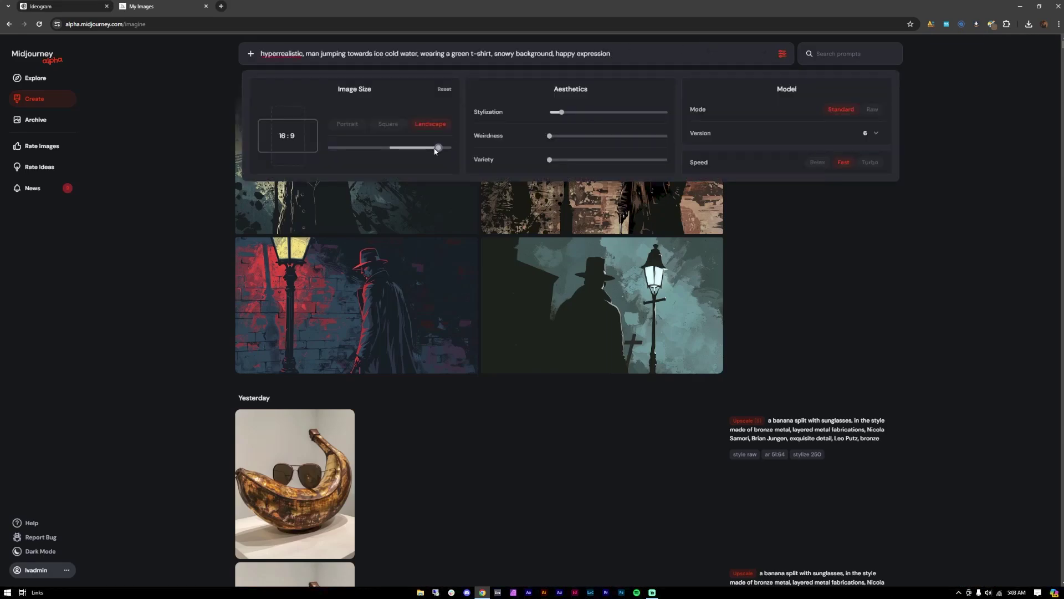
{"action": "key", "text": "Return"}
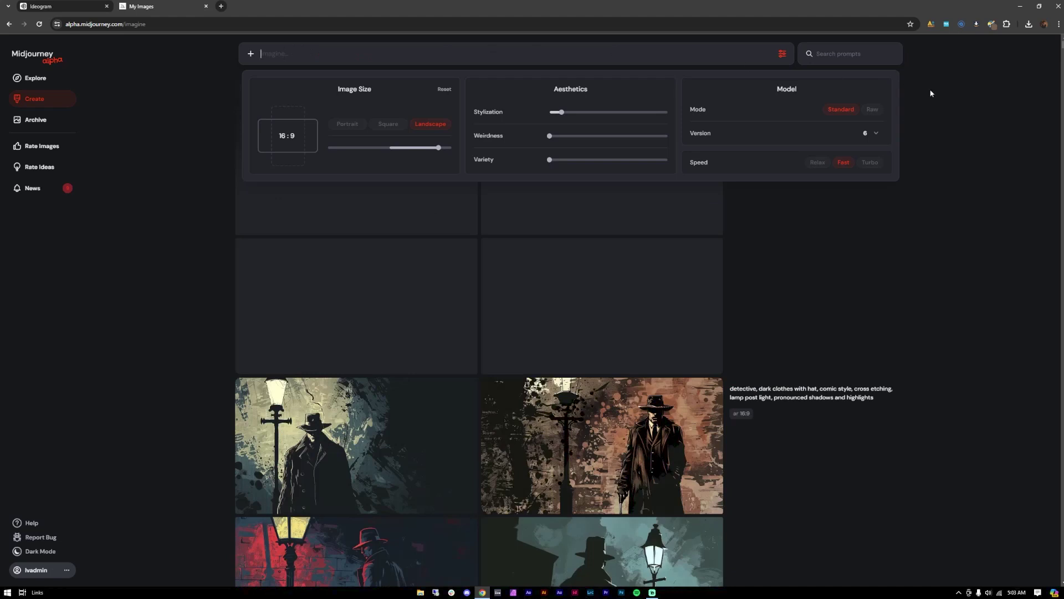
{"action": "left_click", "coordinate": [948, 98]}
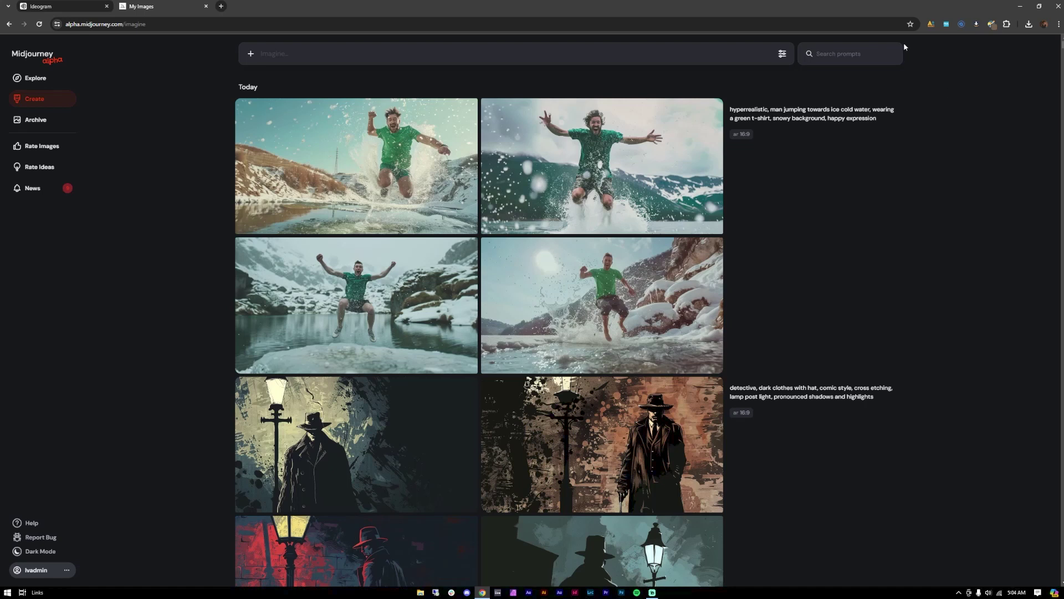
Open the first green-shirt result full-size and step through to the third, snowy-lake variation
{"action": "left_click", "coordinate": [422, 173]}
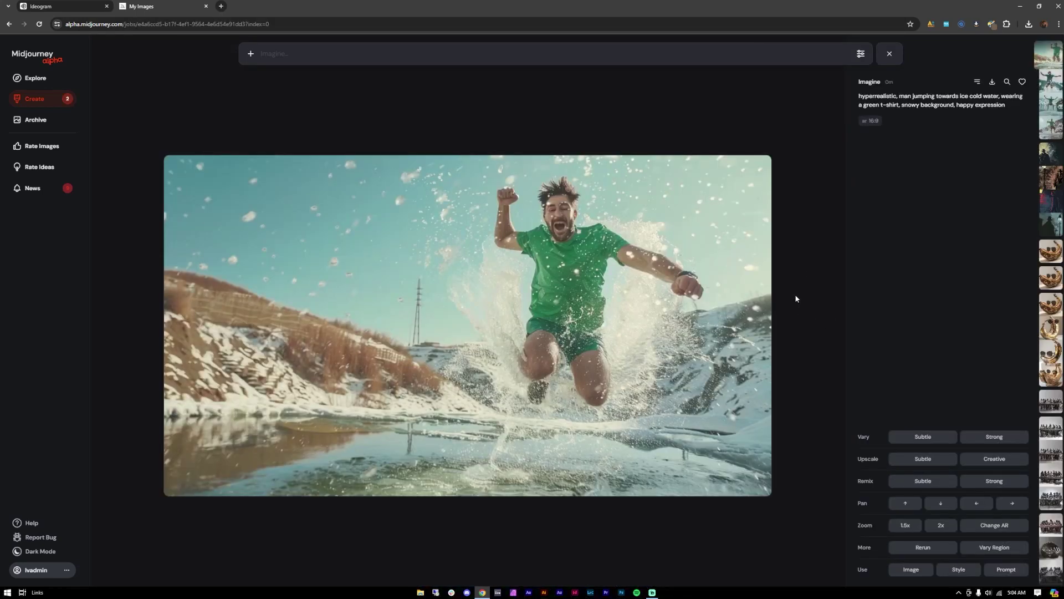
{"action": "left_click", "coordinate": [502, 187]}
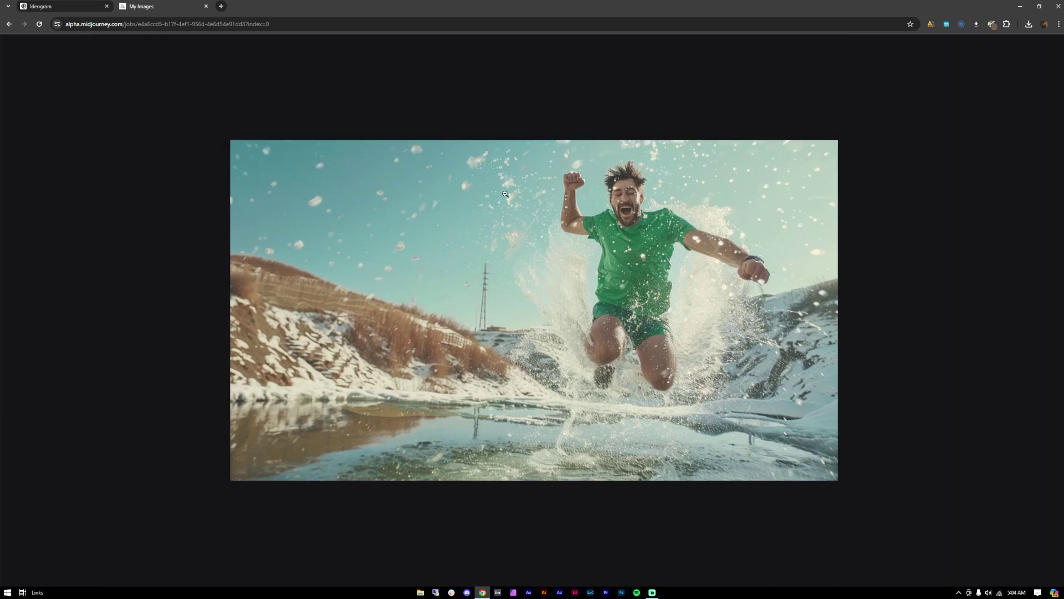
{"action": "left_click", "coordinate": [648, 208]}
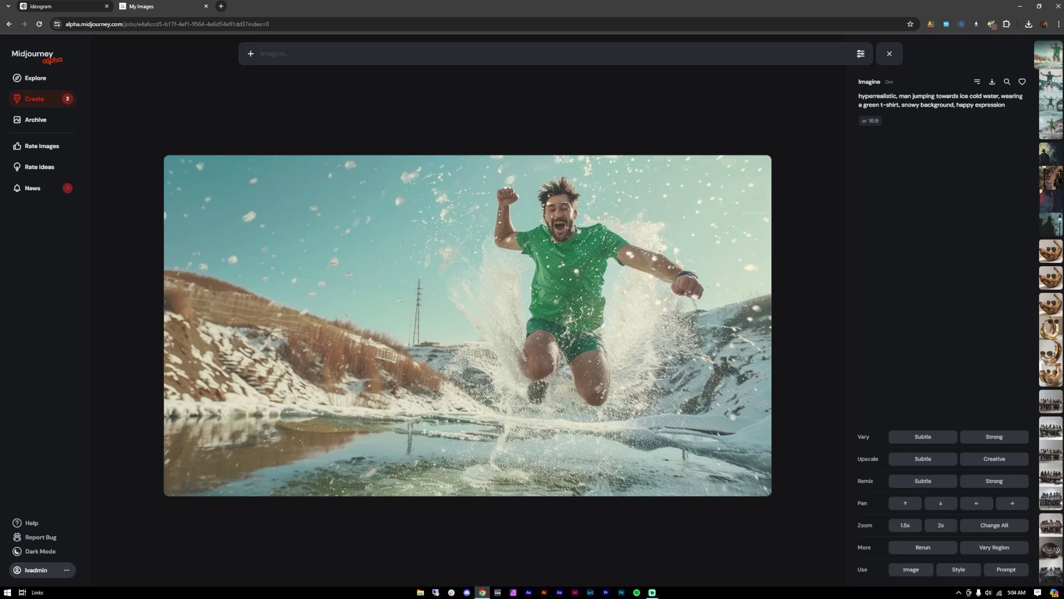
{"action": "key", "text": "Right"}
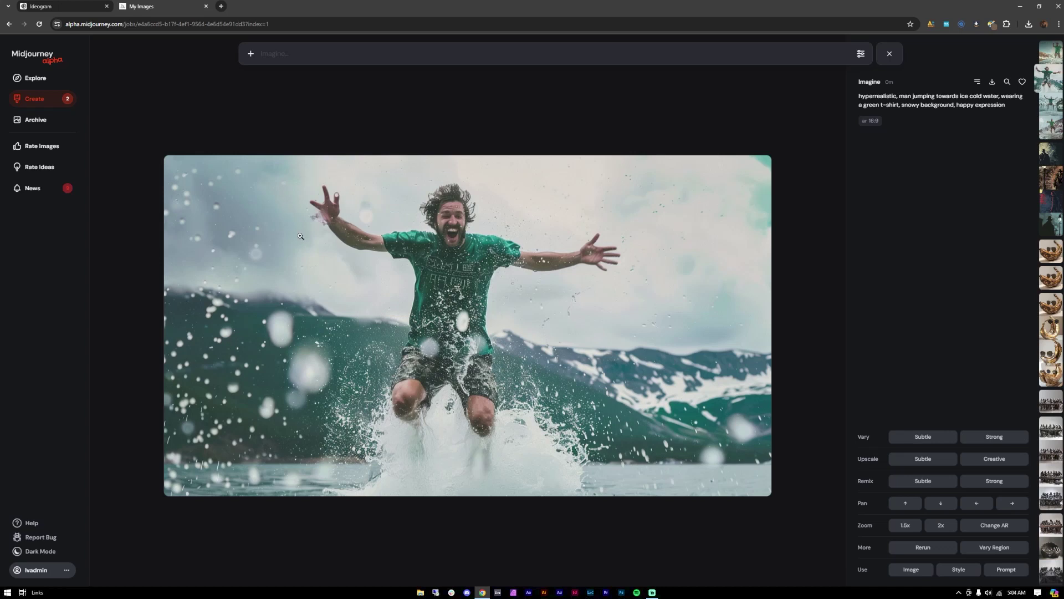
{"action": "left_click", "coordinate": [1049, 103]}
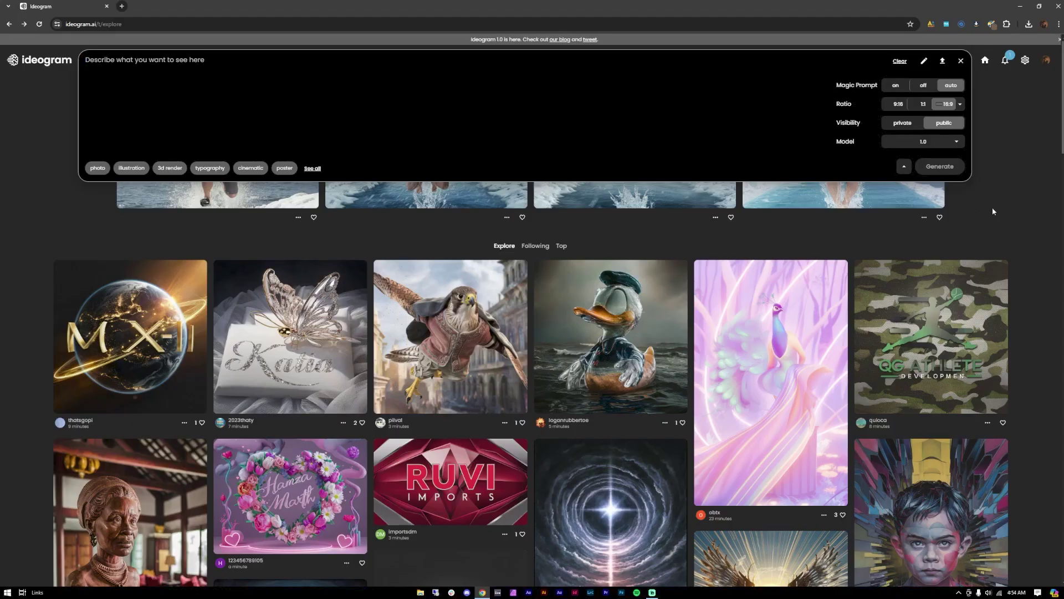
Generate the 'air force 1 sneaker, red gradient on black' logo prompt and open the plain red sneaker
{"action": "type", "text": "digital illustration, shoe logo, air force "}
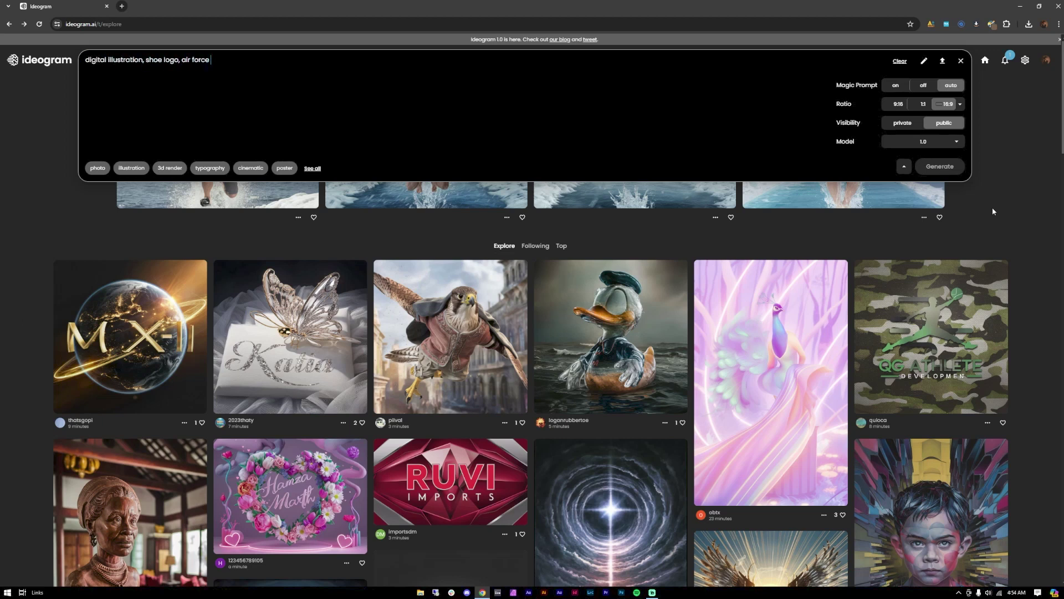
{"action": "type", "text": "1 sneaker, isolated, red gradient on black background"}
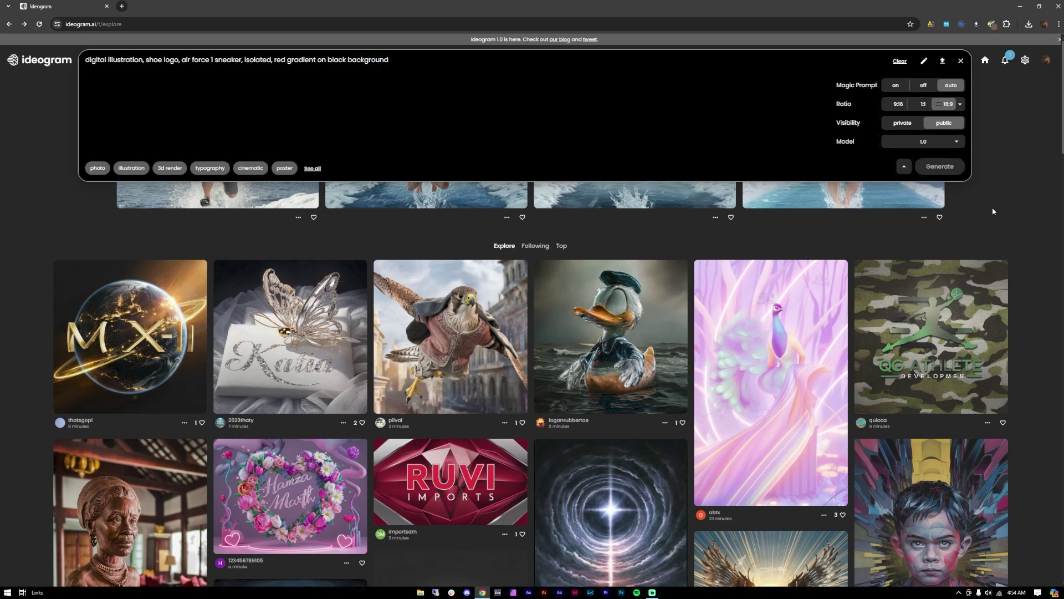
{"action": "key", "text": "Return"}
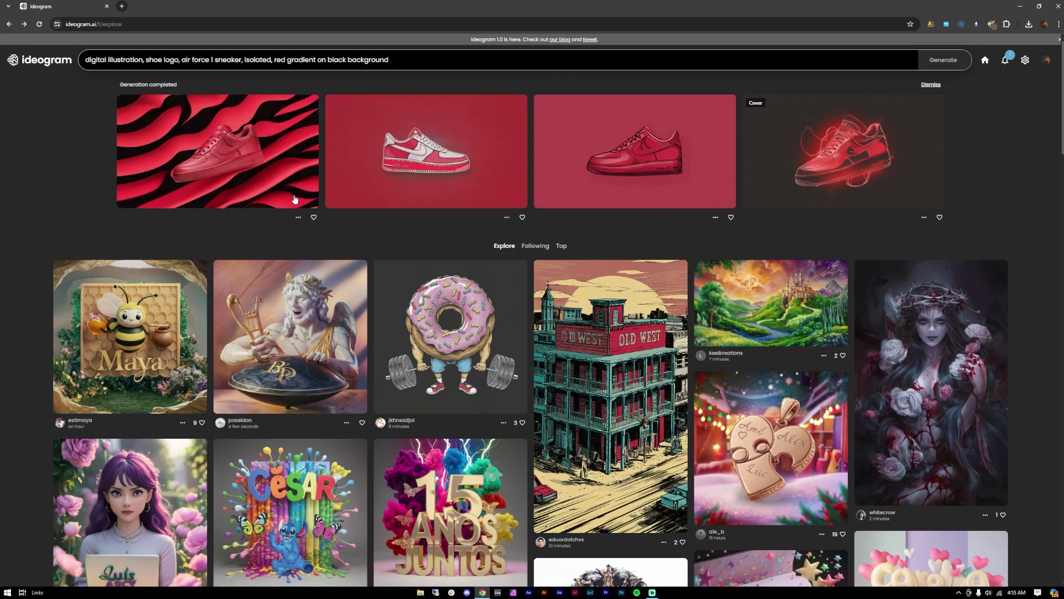
{"action": "left_click", "coordinate": [654, 153]}
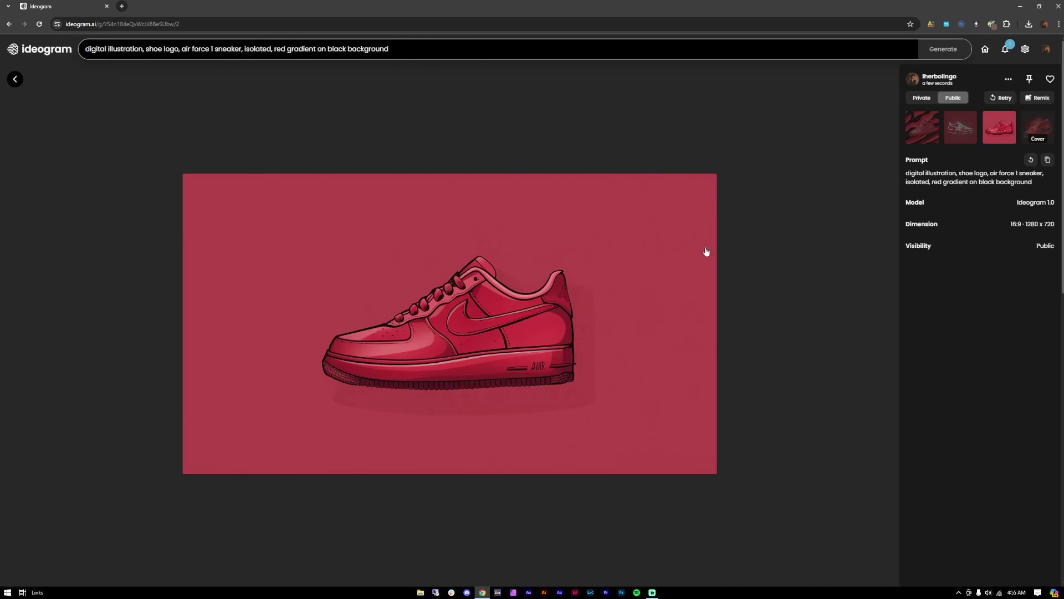
{"action": "left_click", "coordinate": [994, 98]}
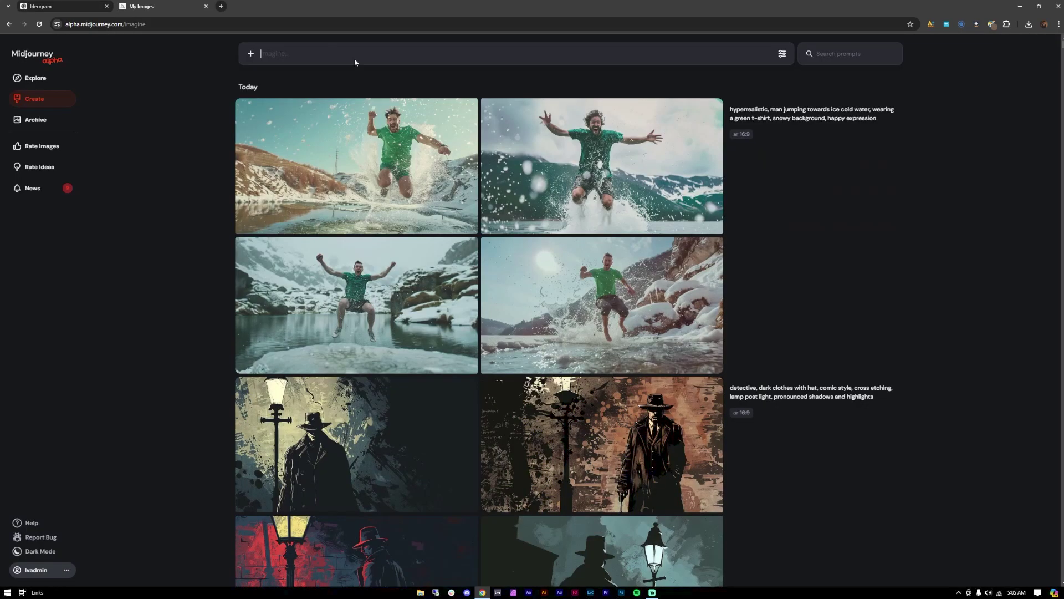
Submit the pasted Air Force 1 prompt, browse the shoes at full size, and like the pink-gradient shoe
{"action": "type", "text": "digital illustration, shoe logo, air force 1 sneaker, isolated, red gradient on black background"}
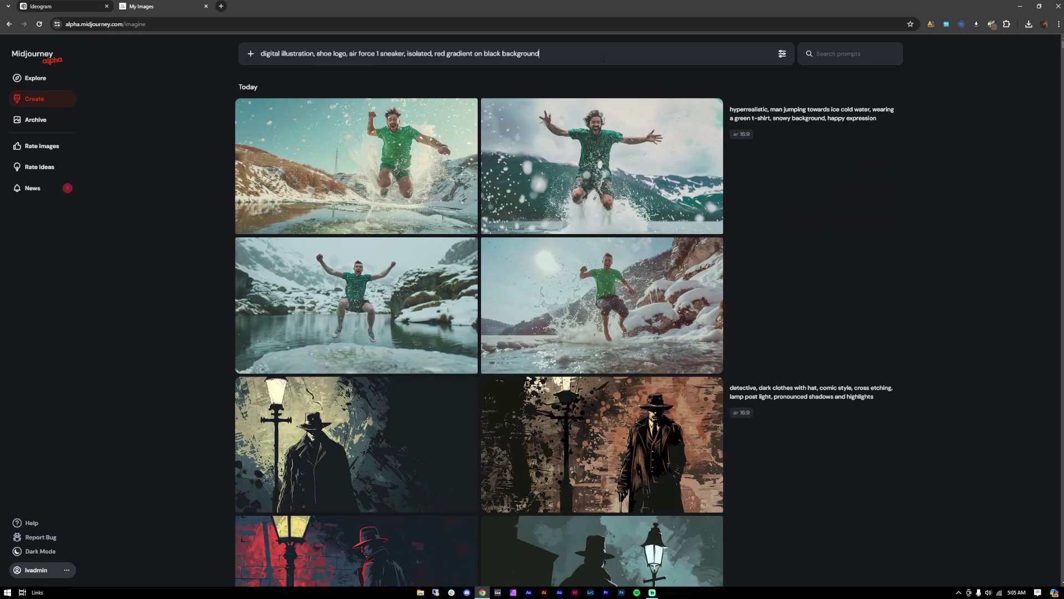
{"action": "key", "text": "Return"}
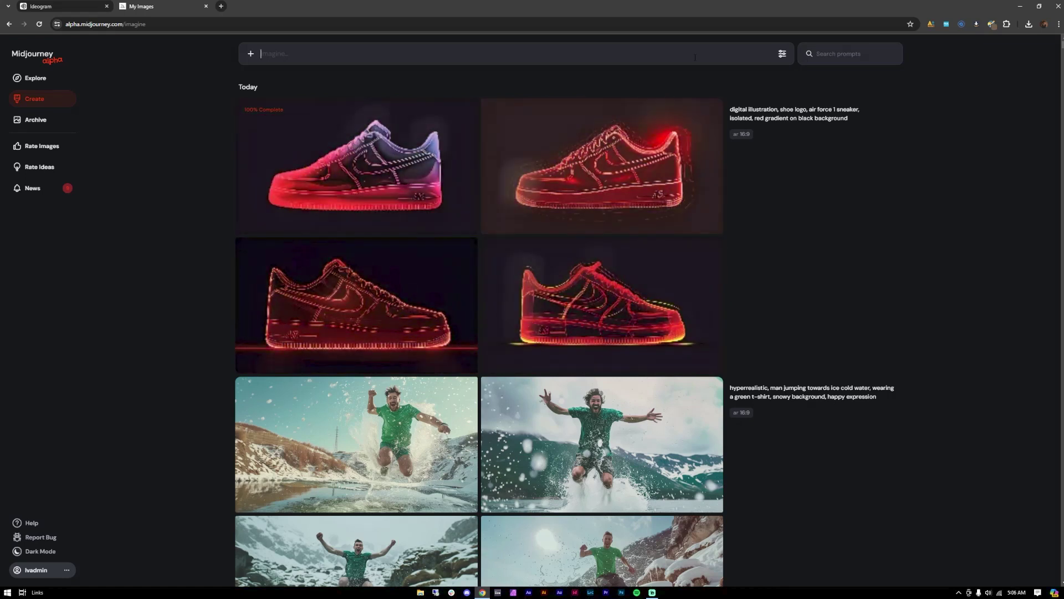
{"action": "left_click", "coordinate": [404, 137]}
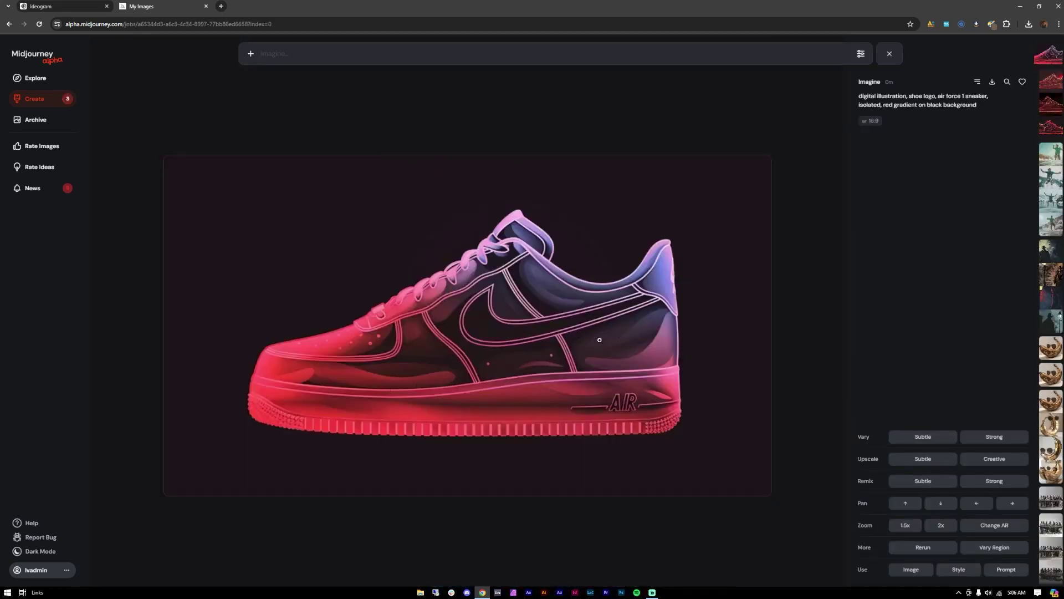
{"action": "left_click", "coordinate": [1049, 81]}
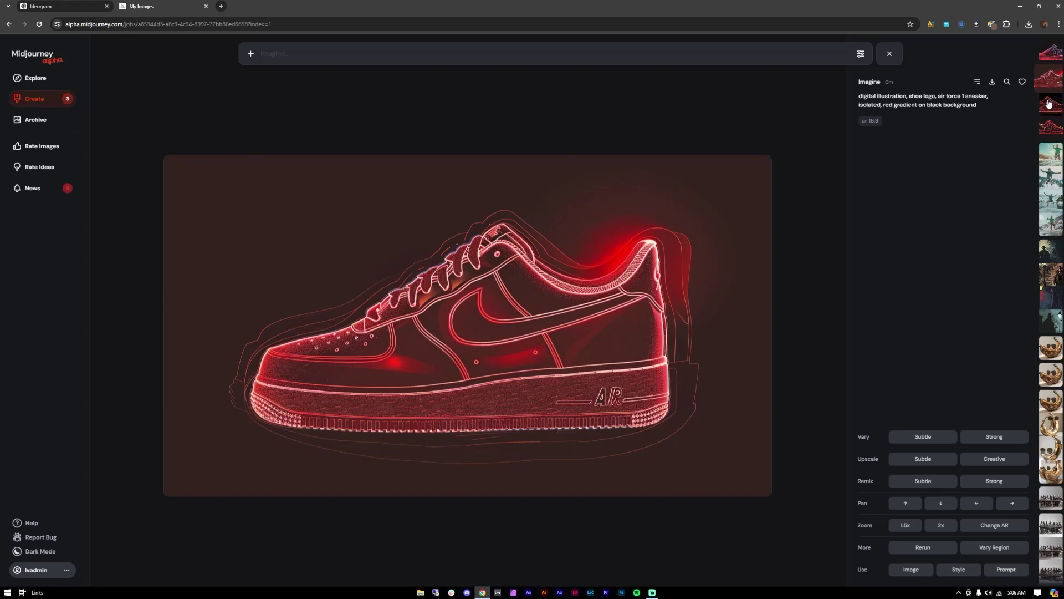
{"action": "left_click", "coordinate": [1050, 54]}
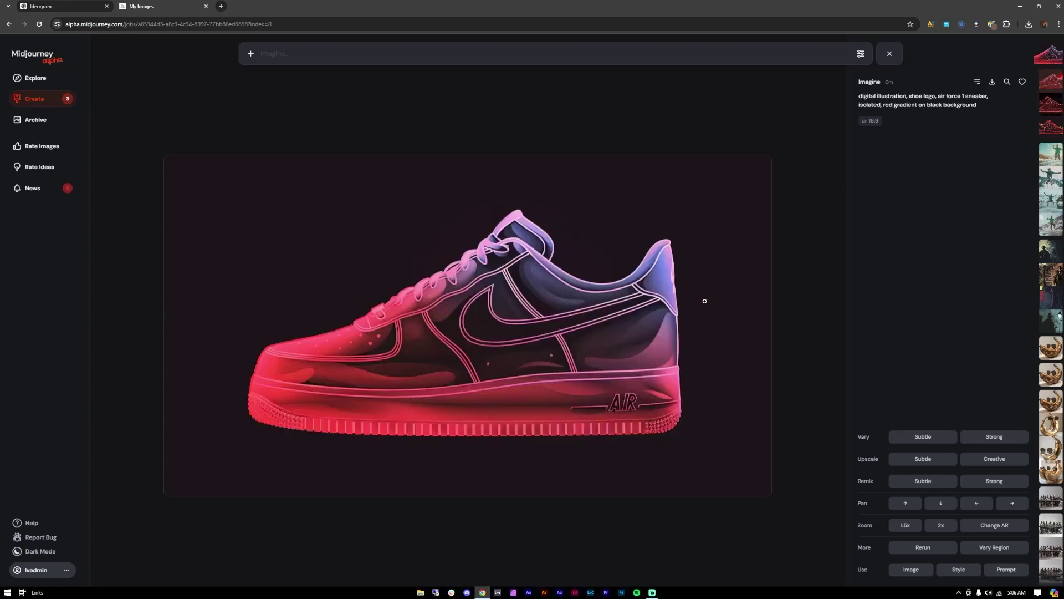
{"action": "left_click", "coordinate": [393, 318]}
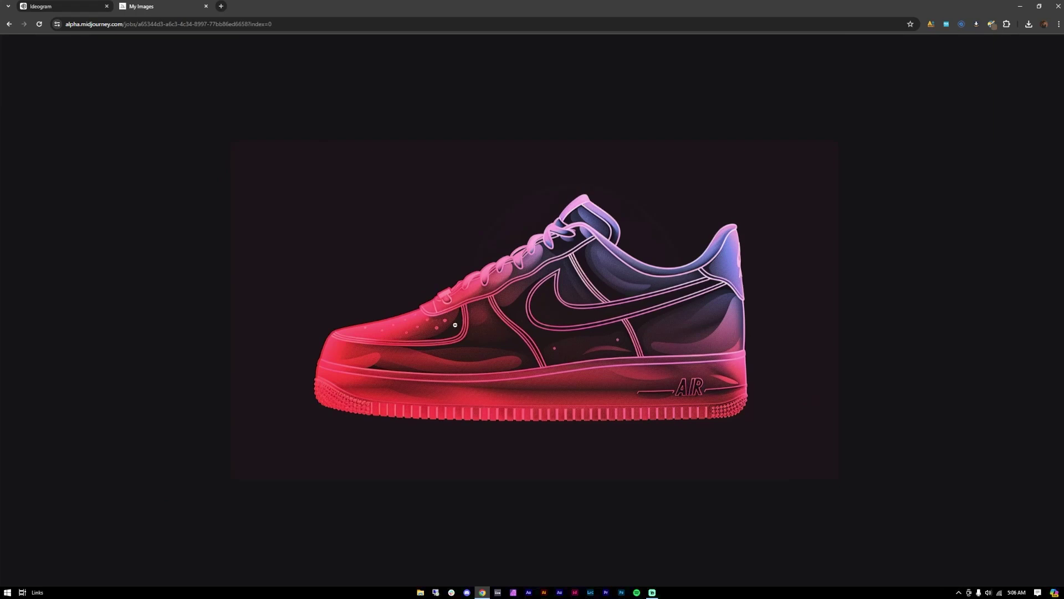
{"action": "left_click", "coordinate": [586, 342]}
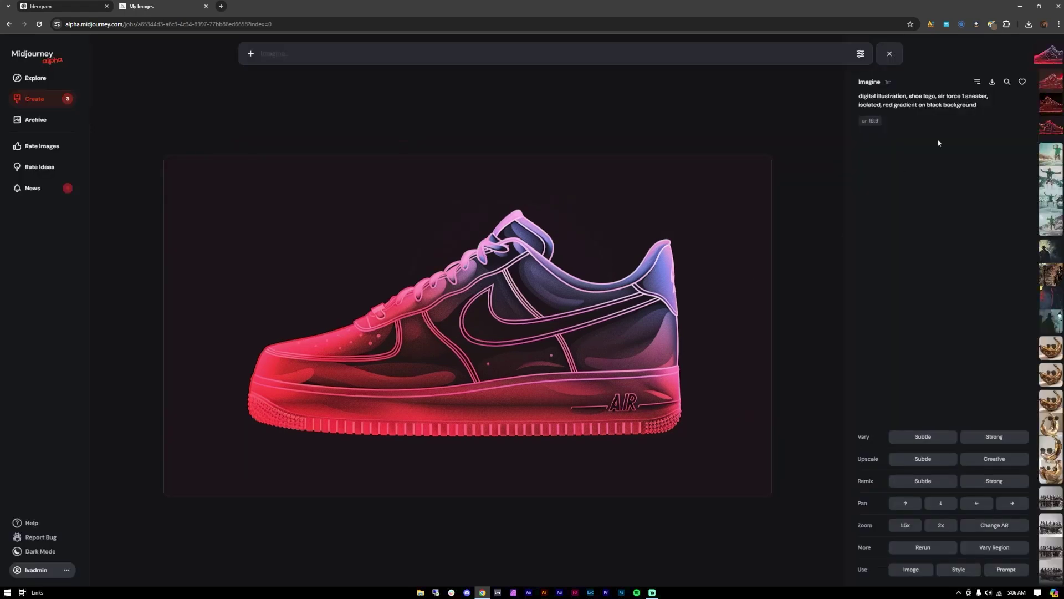
{"action": "left_click", "coordinate": [1022, 83]}
{"action": "key", "text": "Escape"}
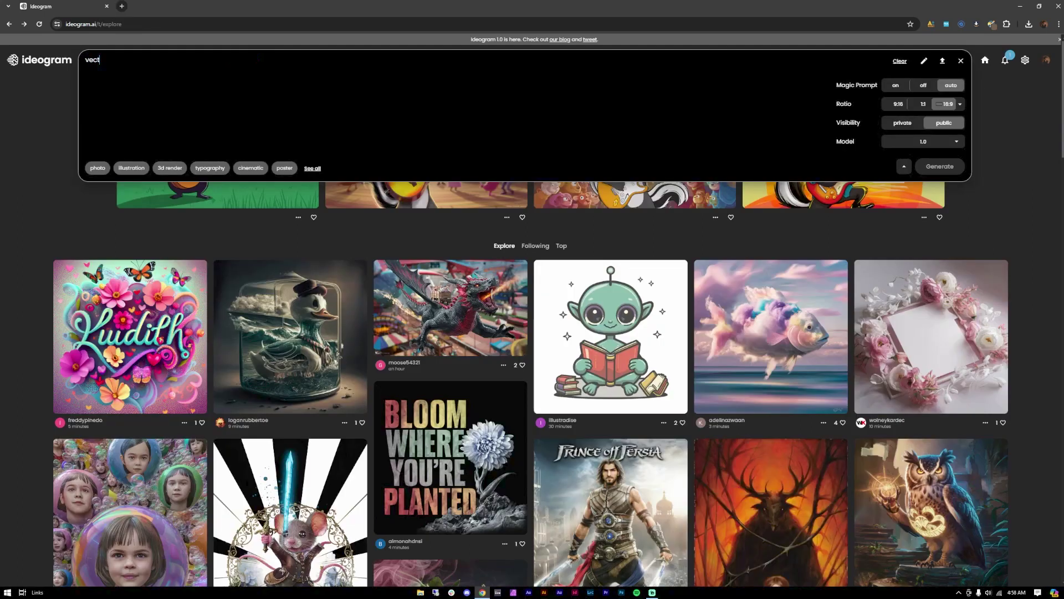
Generate 'vector style, ice cream, 4 colors only, no background' and like the single-cone image
{"action": "type", "text": "ti"}
{"action": "key", "text": "BackSpace"}
{"action": "type", "text": "or style, ice cream, 4 colors only,"}
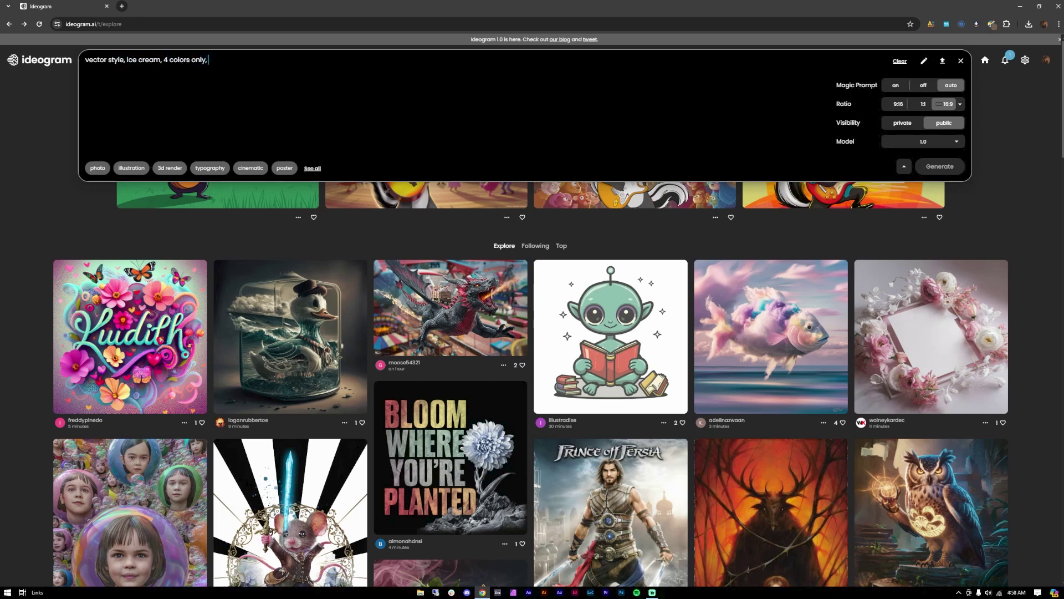
{"action": "type", "text": " no background"}
{"action": "key", "text": "Return"}
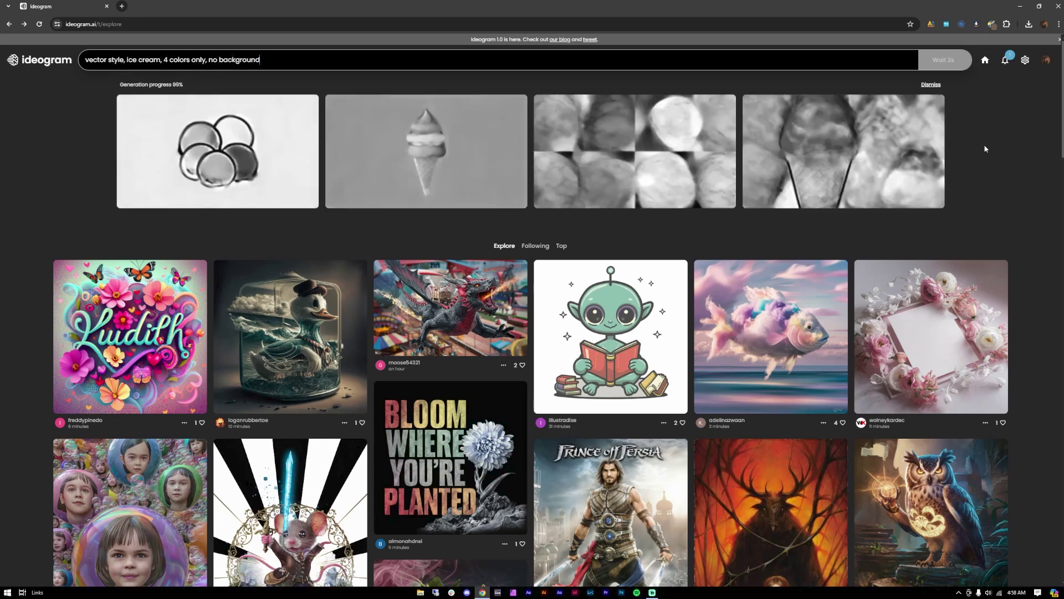
{"action": "key", "text": "Return"}
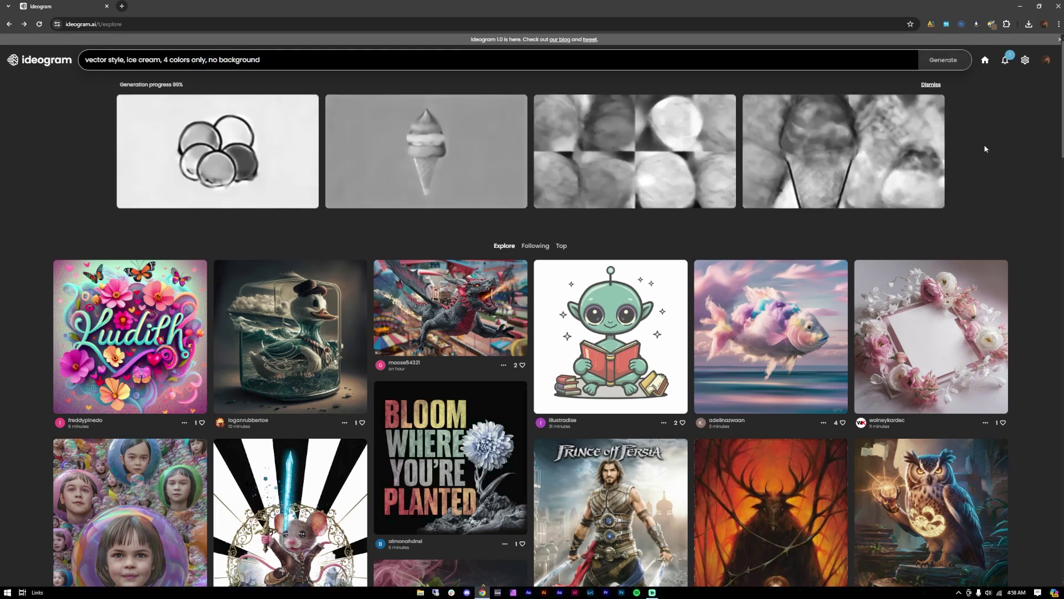
{"action": "left_click", "coordinate": [427, 151]}
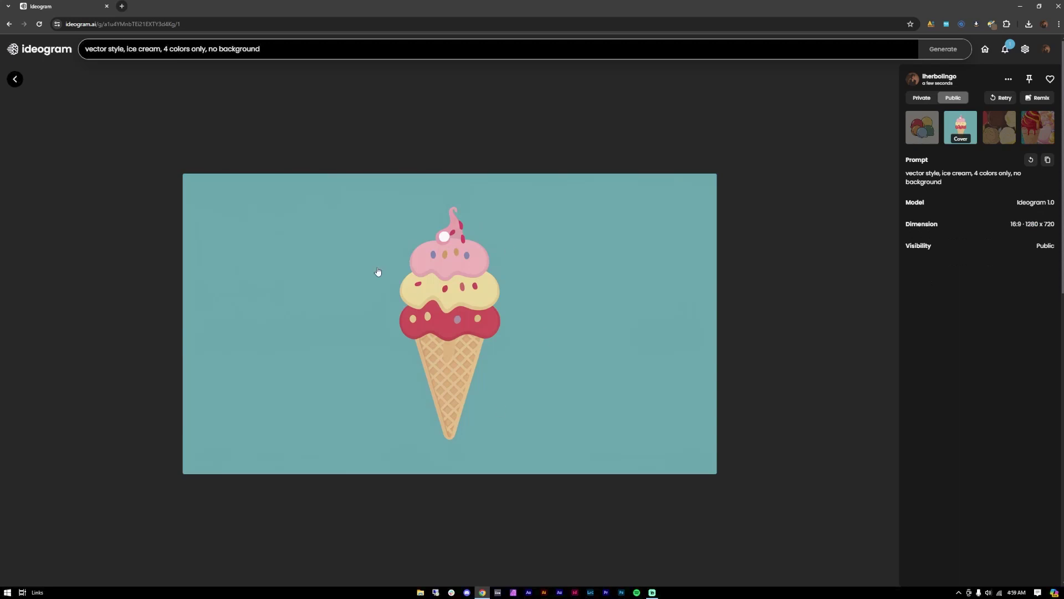
{"action": "left_click", "coordinate": [1050, 78]}
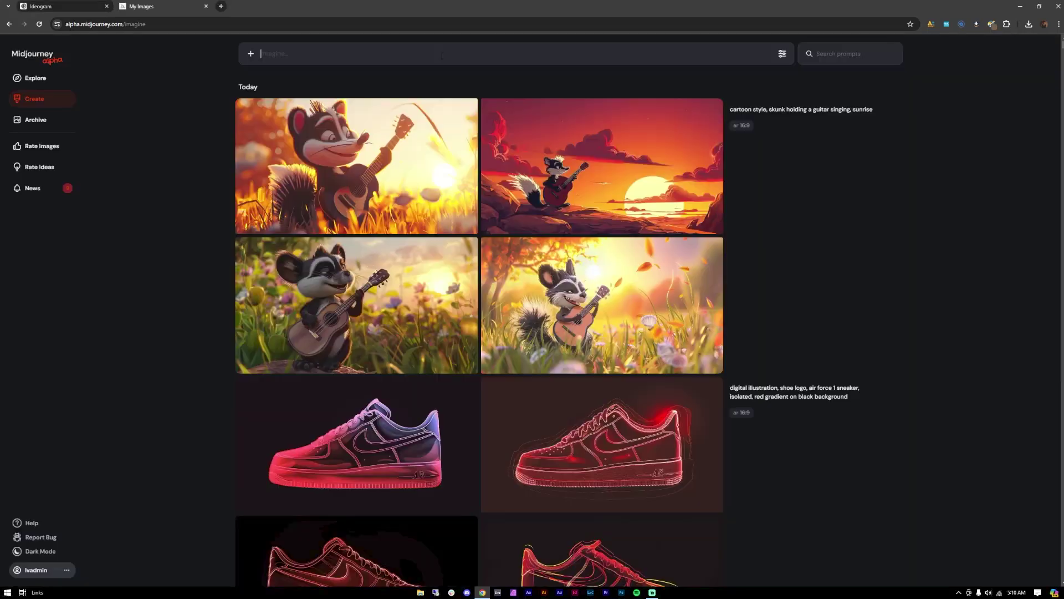
Submit the pasted ice cream prompt, browse scooped, soft-serve and splashing variants, and like the four scooped cones
{"action": "type", "text": "vector style, ice cream, 4 colors only, no background"}
{"action": "key", "text": "Return"}
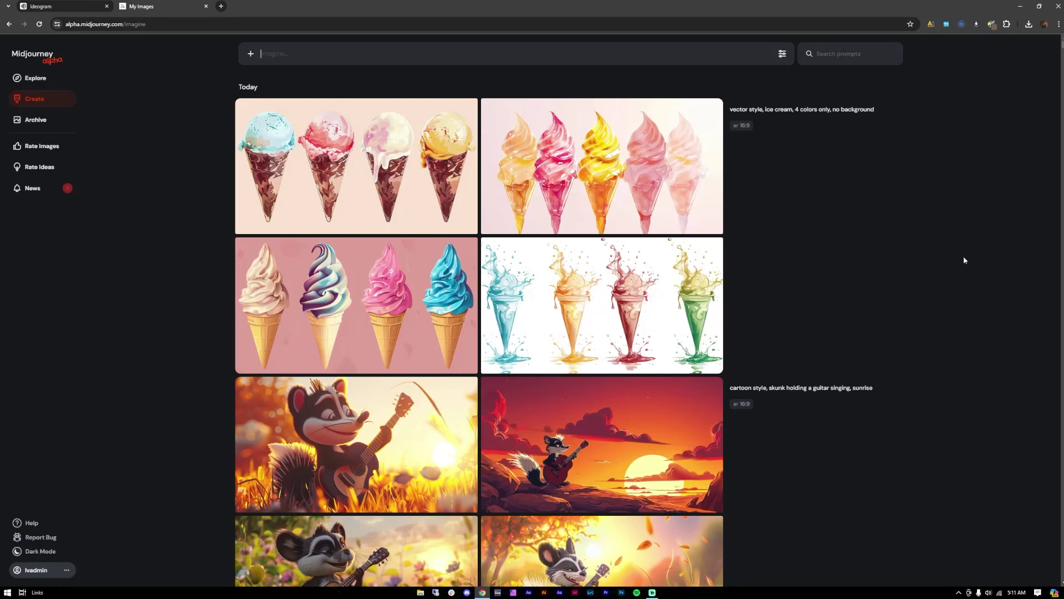
{"action": "left_click", "coordinate": [377, 125]}
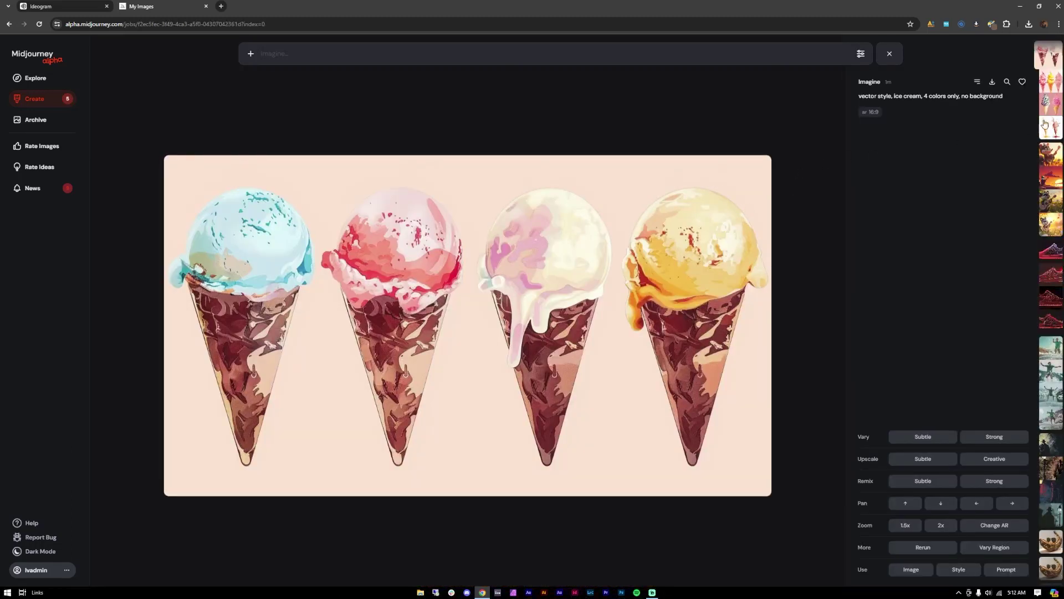
{"action": "key", "text": "Right"}
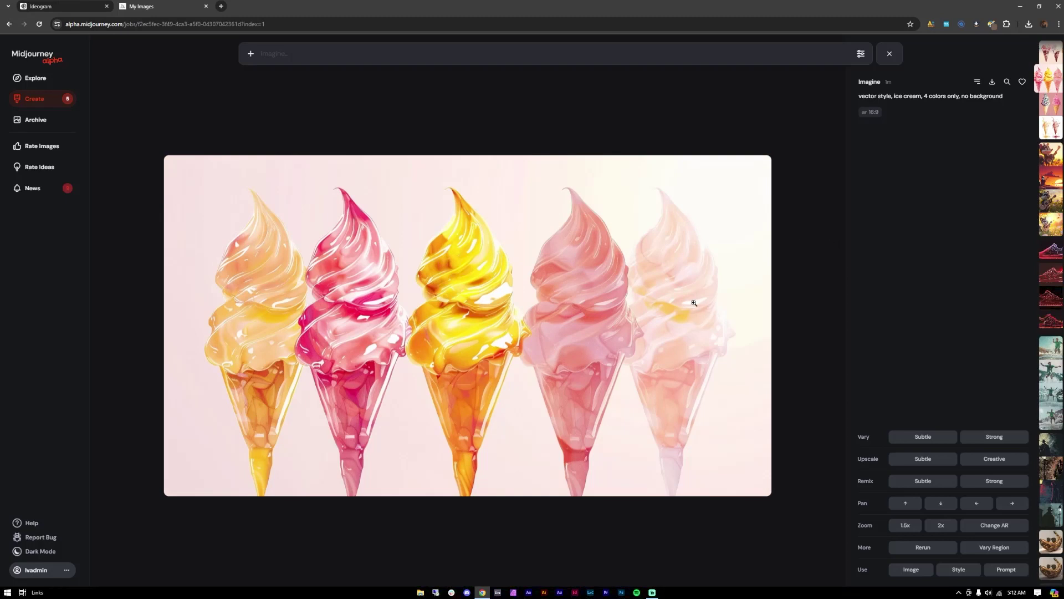
{"action": "key", "text": "Right"}
{"action": "left_click", "coordinate": [1052, 109]}
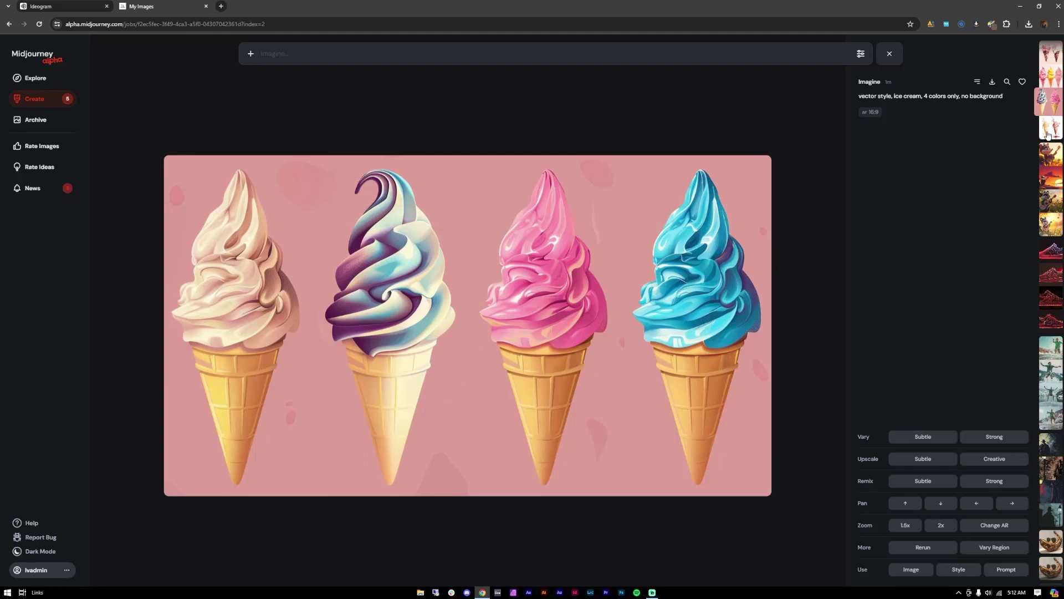
{"action": "key", "text": "Right"}
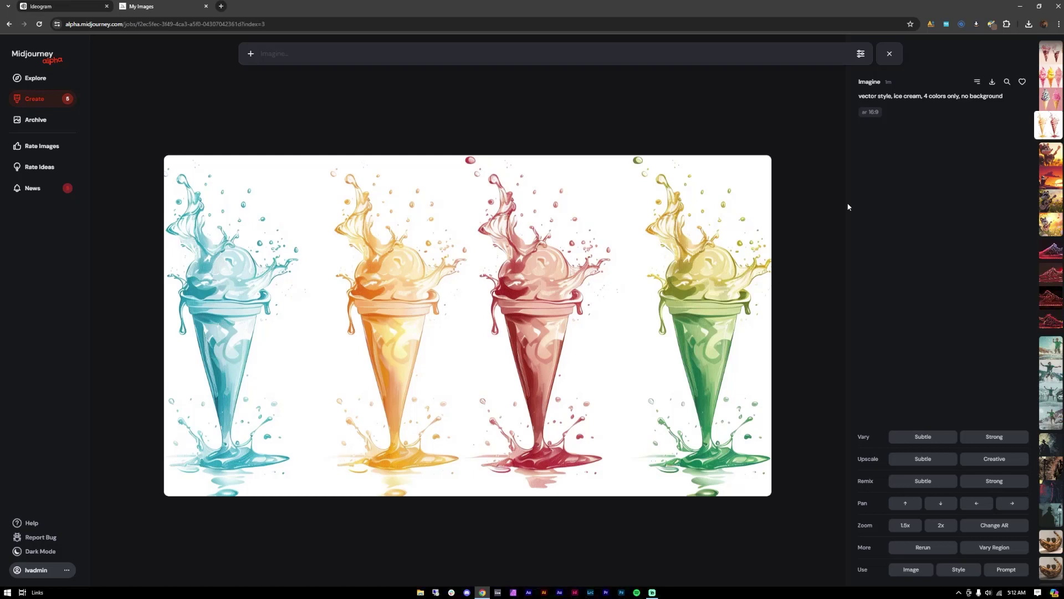
{"action": "key", "text": "Right"}
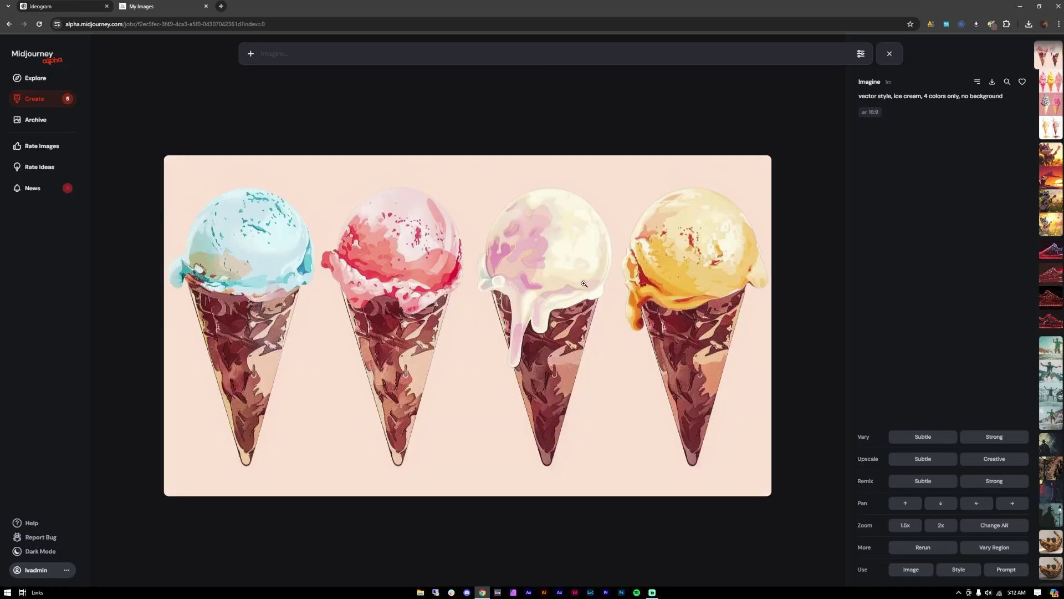
{"action": "left_click", "coordinate": [1022, 81]}
{"action": "key", "text": "Escape"}
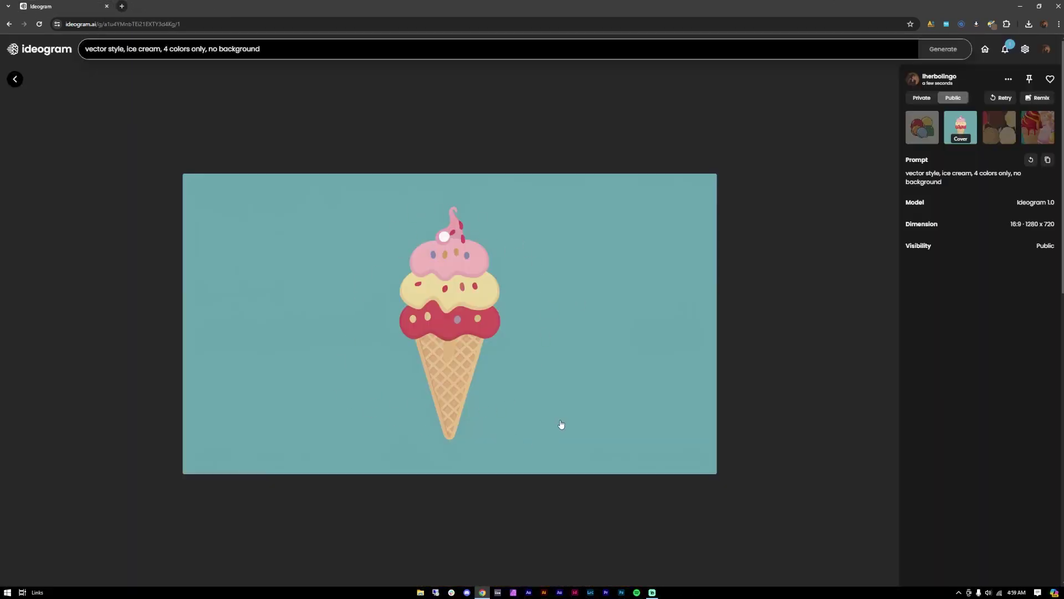
Like the single-cone ice cream image, go back to Explore, and view notifications
{"action": "left_click", "coordinate": [1049, 79]}
{"action": "left_click", "coordinate": [834, 333]}
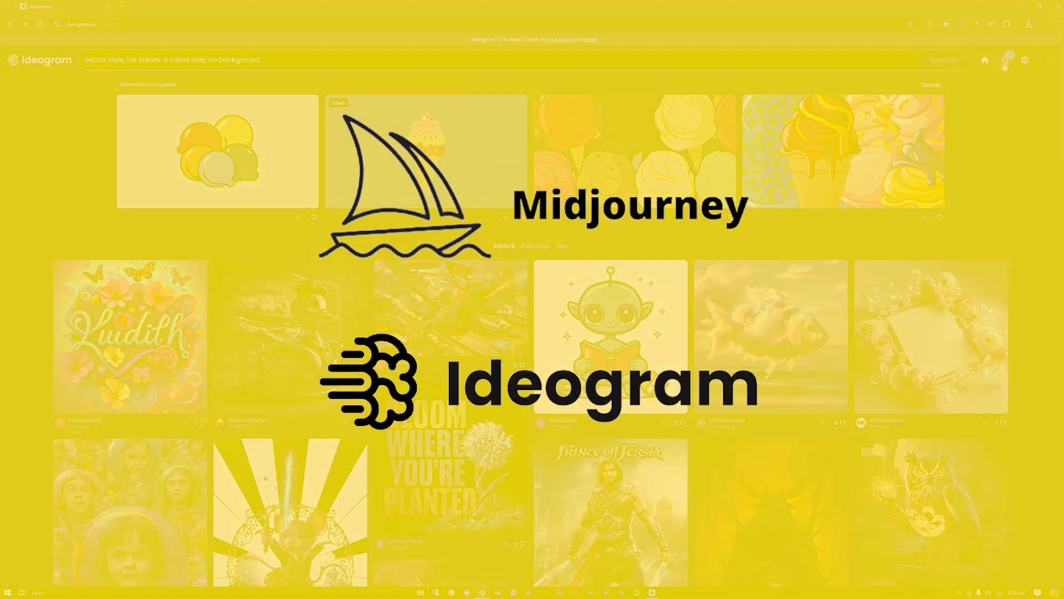
{"action": "left_click", "coordinate": [1005, 60]}
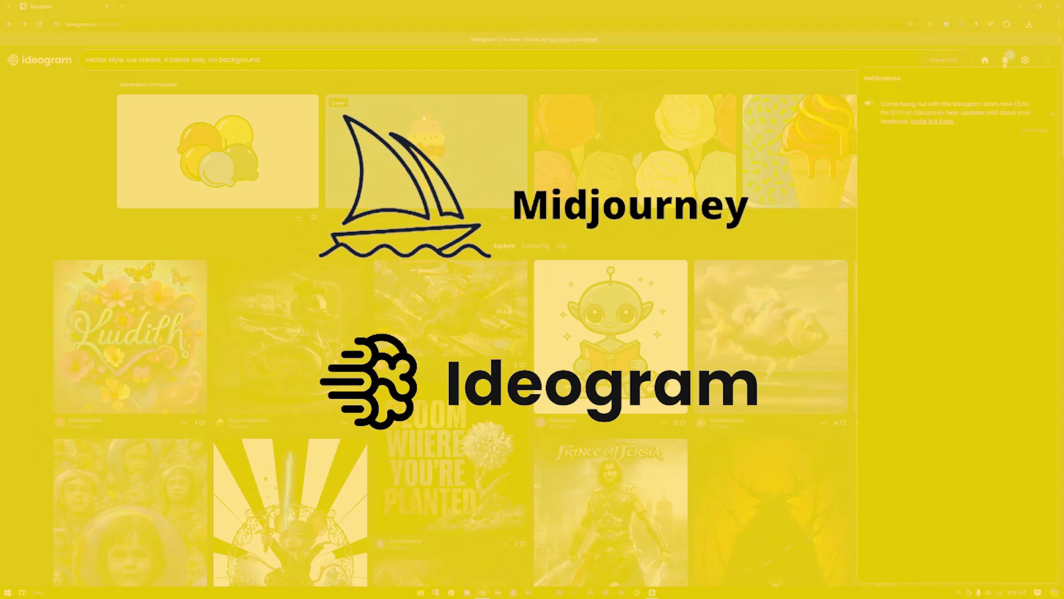